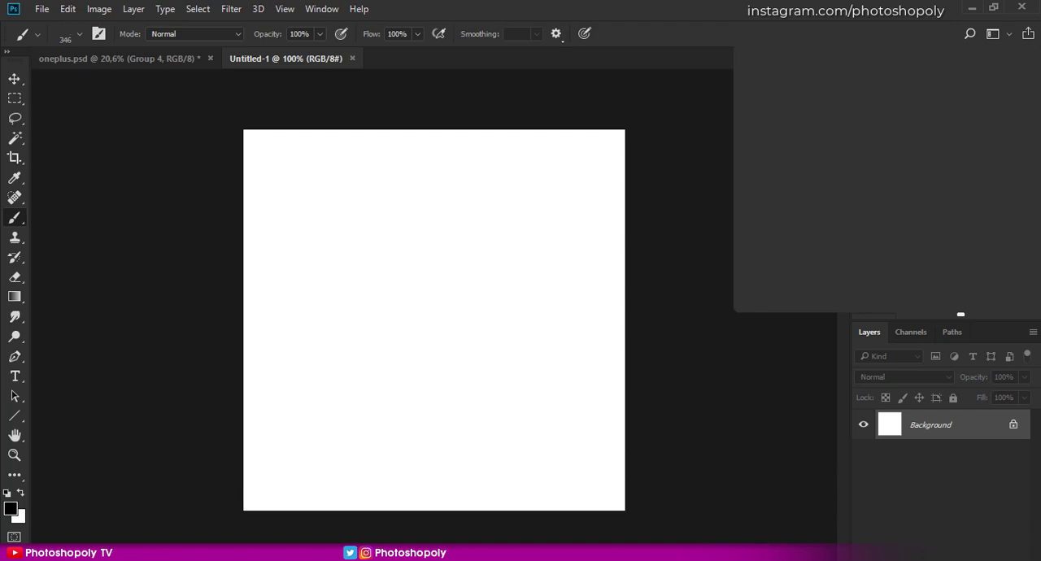
- Add a new empty layer above the Background and hide the Background layer
{"action": "left_click", "coordinate": [1002, 551]}
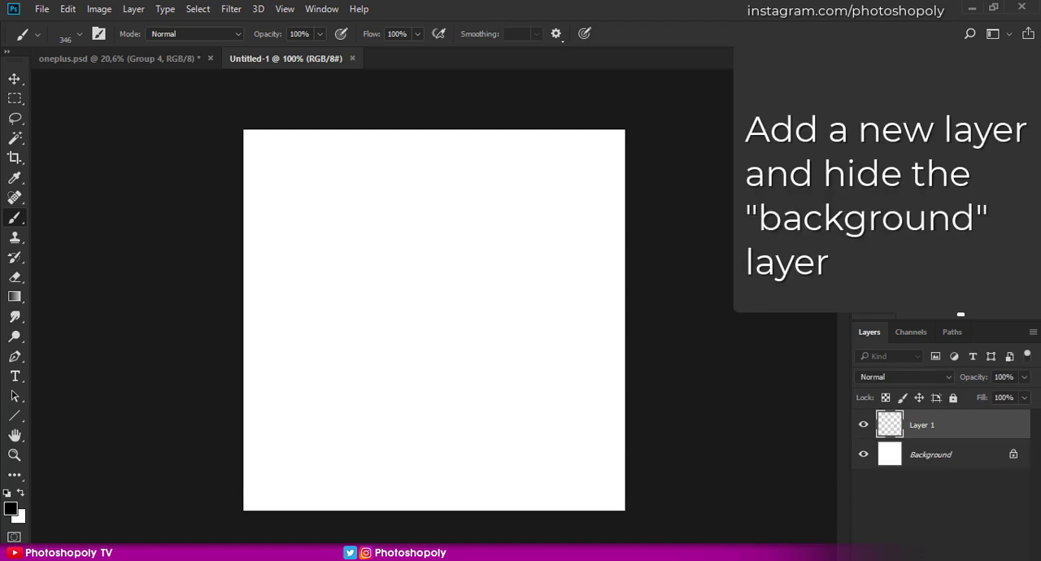
{"action": "left_click", "coordinate": [864, 454]}
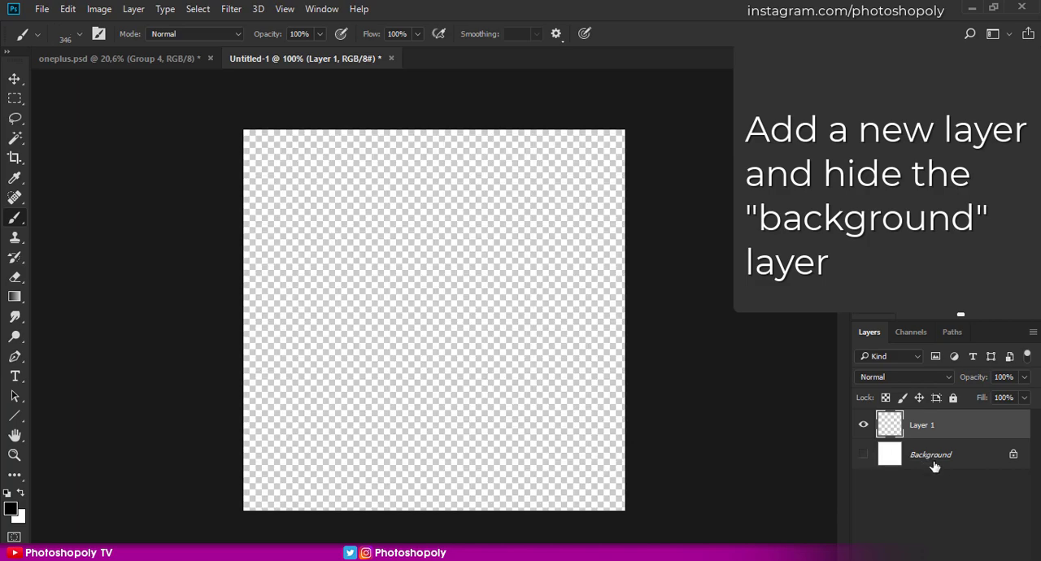
- Choose the Soft Round brush from General Brushes and set it to 6 px size with 100% hardness
{"action": "left_click", "coordinate": [78, 31]}
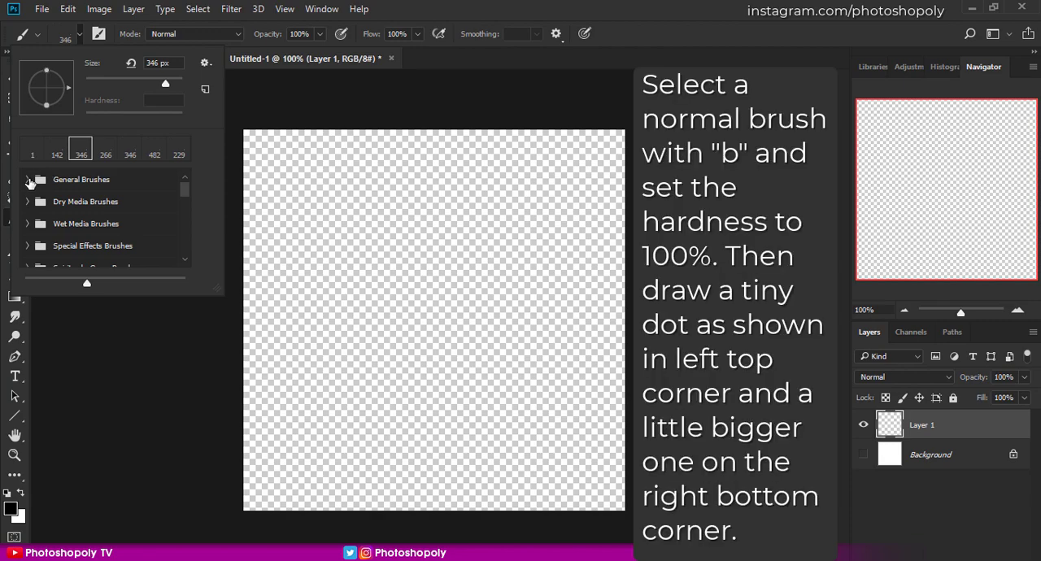
{"action": "left_click", "coordinate": [57, 201]}
{"action": "left_click", "coordinate": [584, 10]}
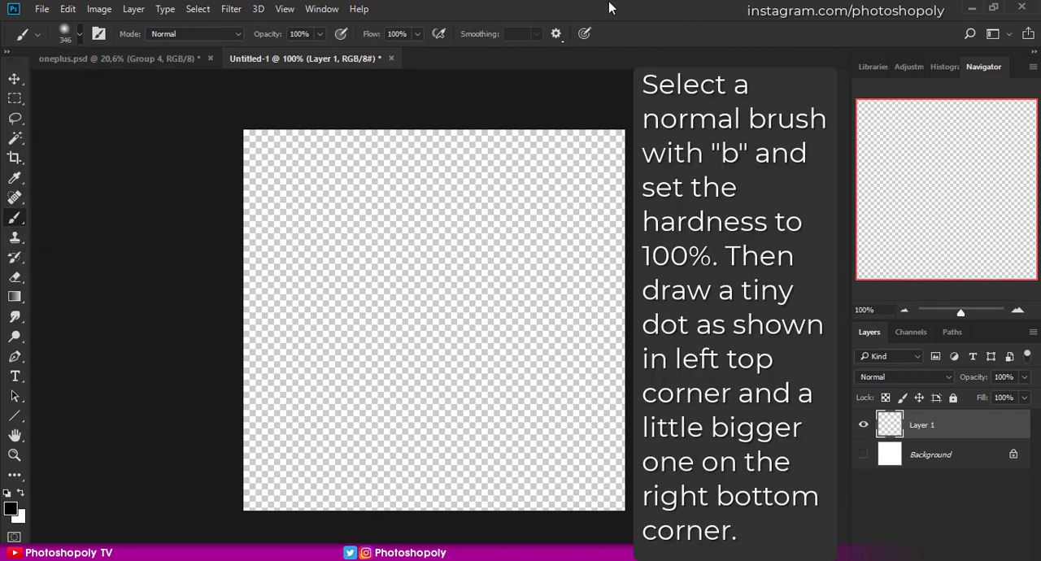
{"action": "mouse_move", "coordinate": [413, 296]}
{"action": "left_mouse_down"}
{"action": "mouse_move", "coordinate": [307, 302]}
{"action": "mouse_move", "coordinate": [273, 318]}
{"action": "left_mouse_up"}
{"action": "left_click", "coordinate": [79, 34]}
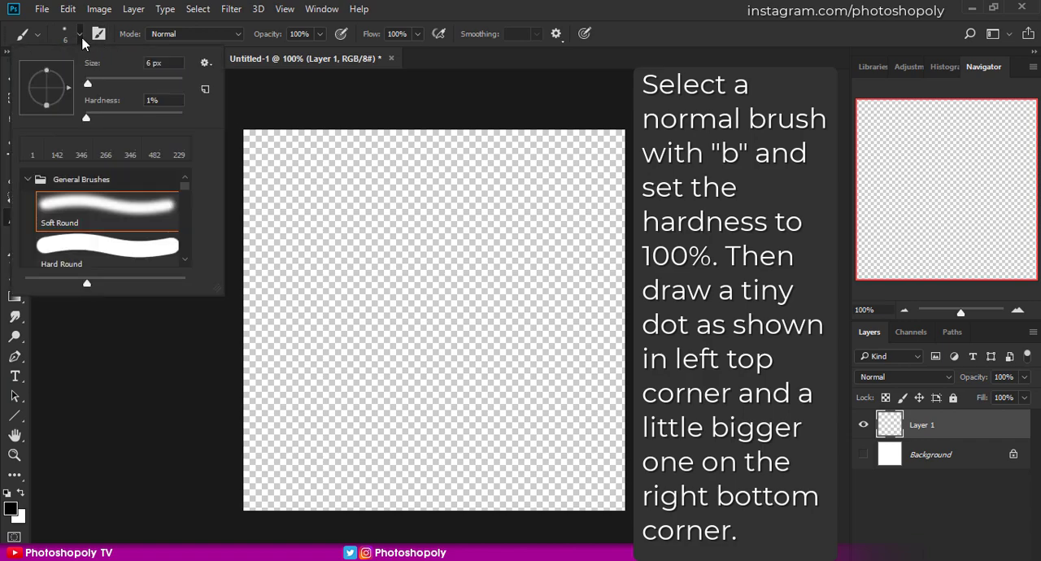
{"action": "left_click_drag", "start_coordinate": [92, 120], "coordinate": [232, 123]}
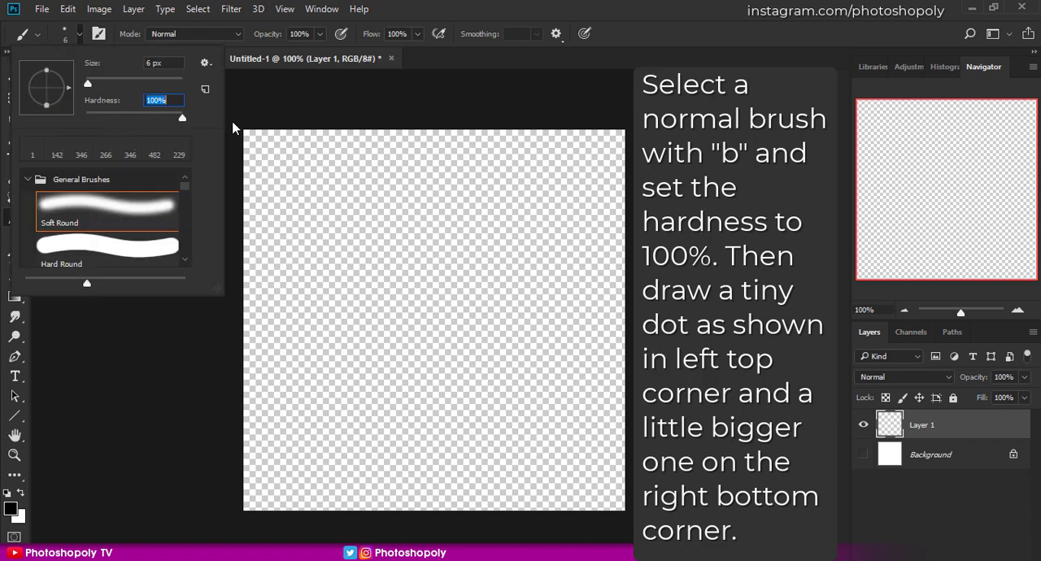
{"action": "left_click", "coordinate": [663, 24]}
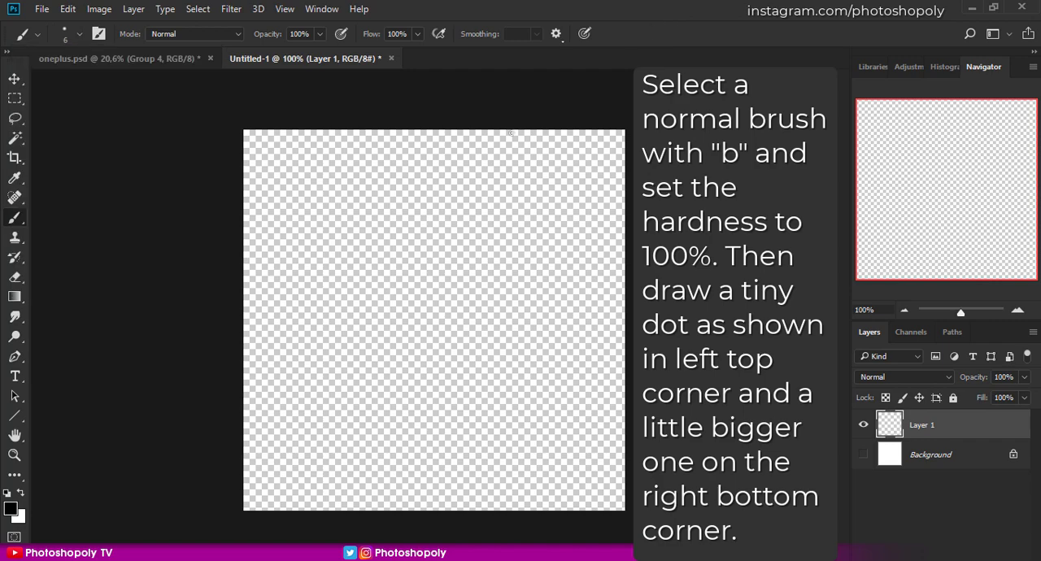
- Paint a tiny 6 px black dot in the canvas's upper-left corner and a 14 px dot in its lower-right corner
{"action": "left_click", "coordinate": [253, 141]}
{"action": "left_click_drag", "start_coordinate": [593, 490], "coordinate": [596, 491]}
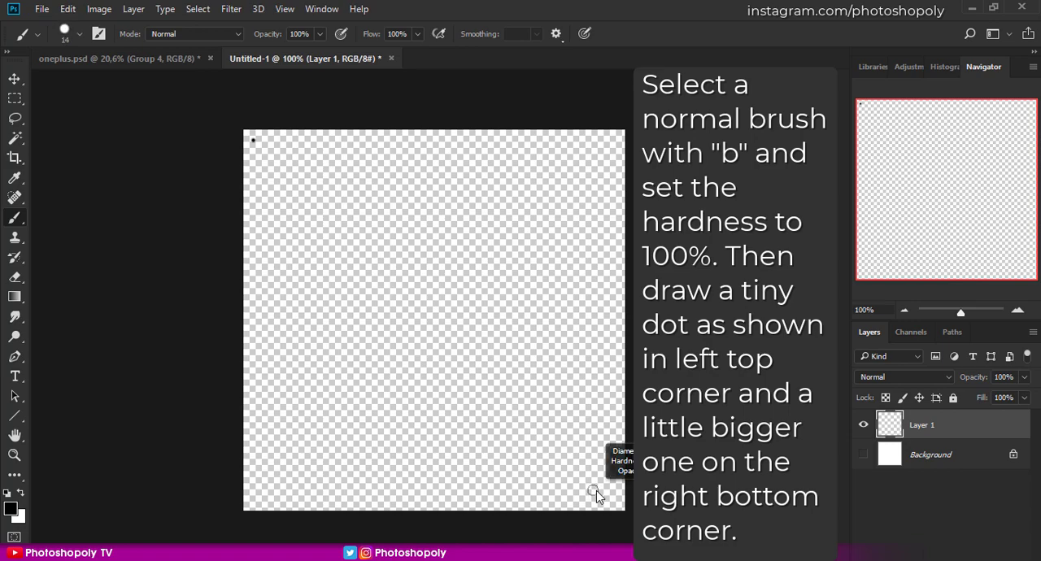
{"action": "left_click", "coordinate": [612, 499]}
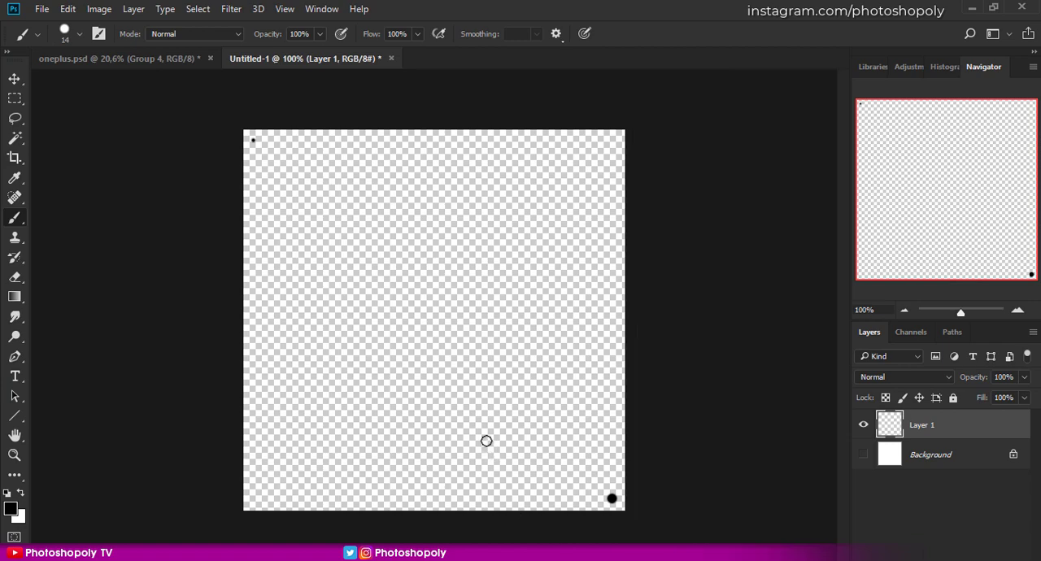
- Define the two dots as a brush preset named Sparkle_Test
{"action": "left_click", "coordinate": [67, 8]}
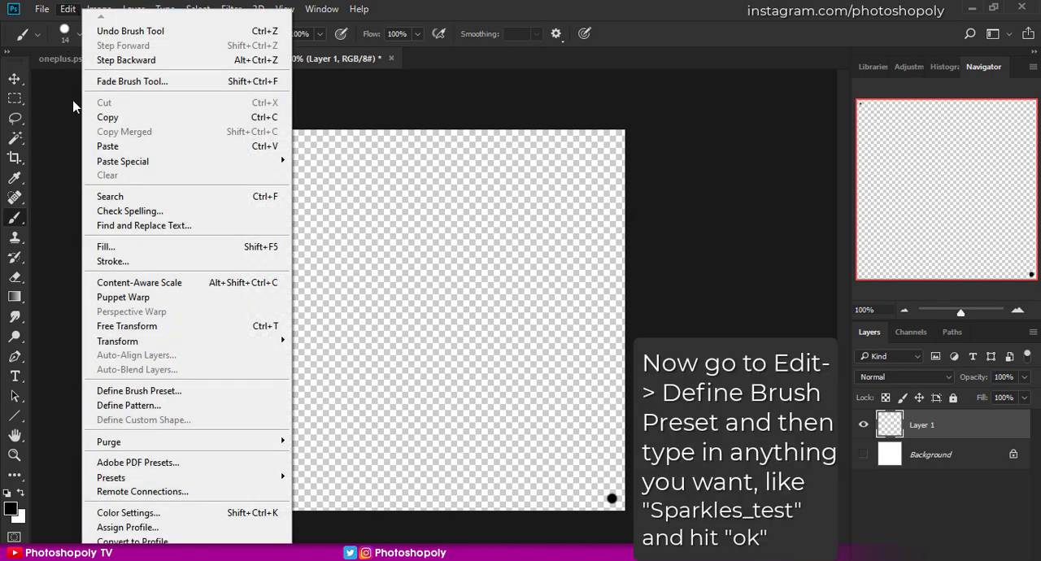
{"action": "left_click", "coordinate": [141, 391]}
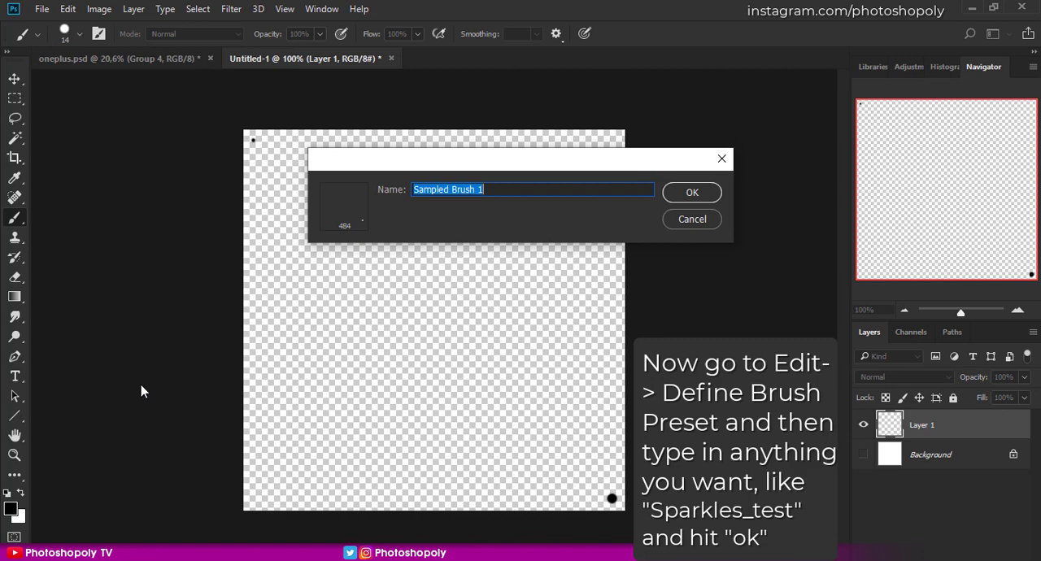
{"action": "type", "text": "Sparkle"}
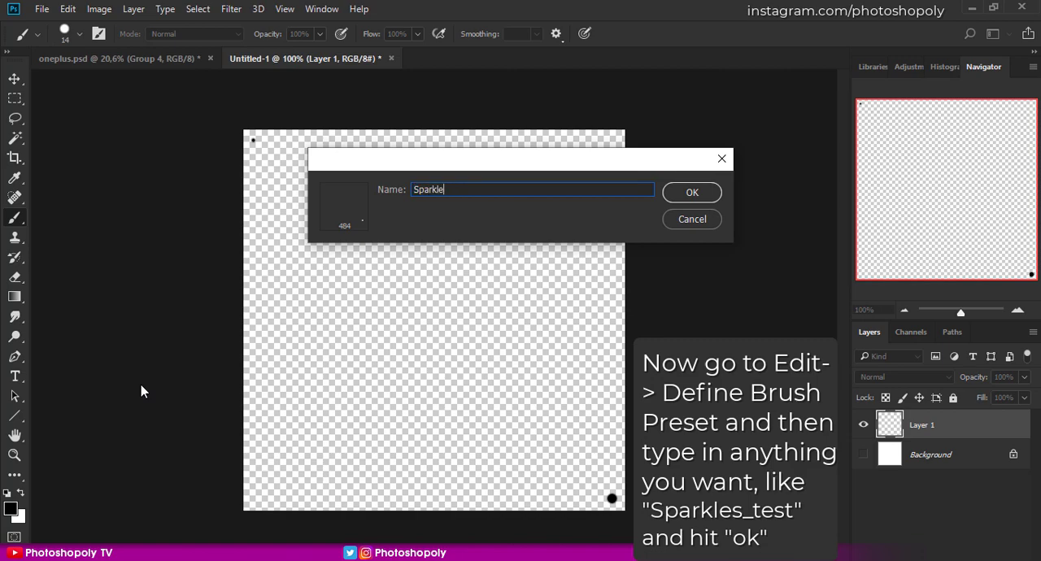
{"action": "type", "text": "_Test"}
{"action": "left_click", "coordinate": [667, 194]}
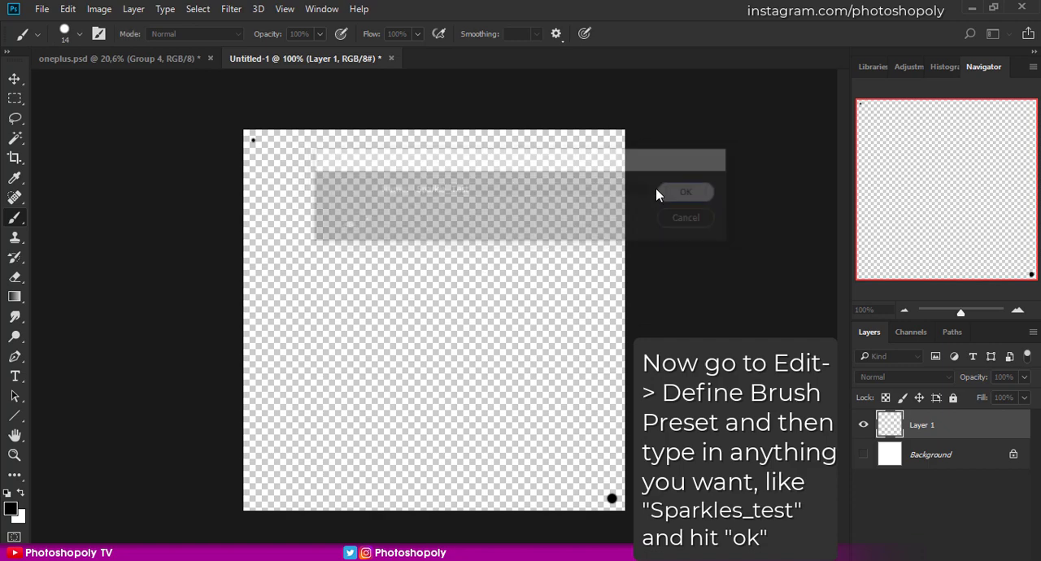
- Increase the new brush's spacing and enable Shape Dynamics with 78% size jitter, 31% angle jitter and 44% roundness jitter
{"action": "left_click", "coordinate": [99, 34]}
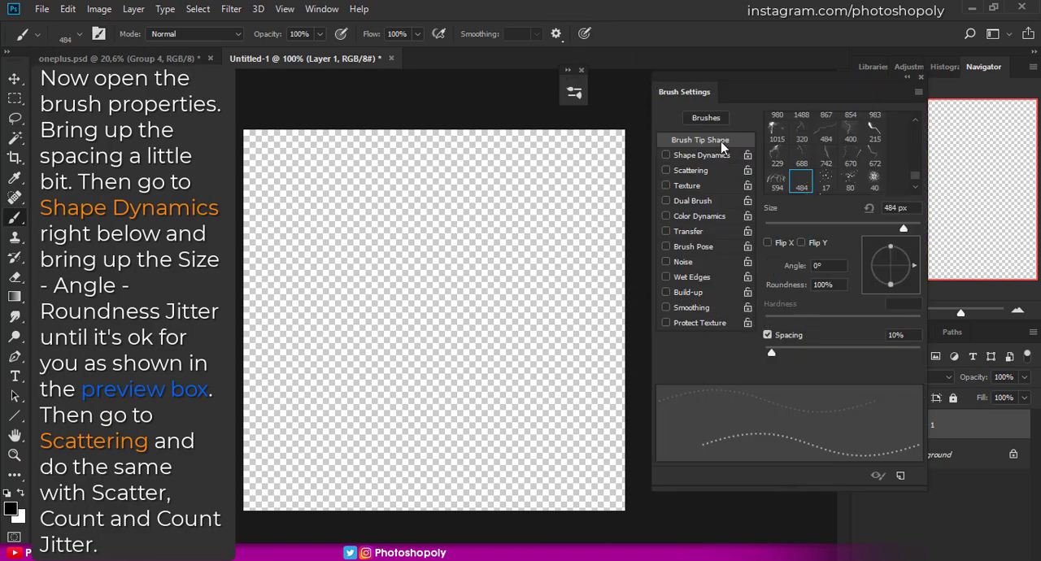
{"action": "left_click_drag", "start_coordinate": [787, 354], "coordinate": [807, 359]}
{"action": "left_click", "coordinate": [685, 155]}
{"action": "left_click_drag", "start_coordinate": [765, 135], "coordinate": [888, 146]}
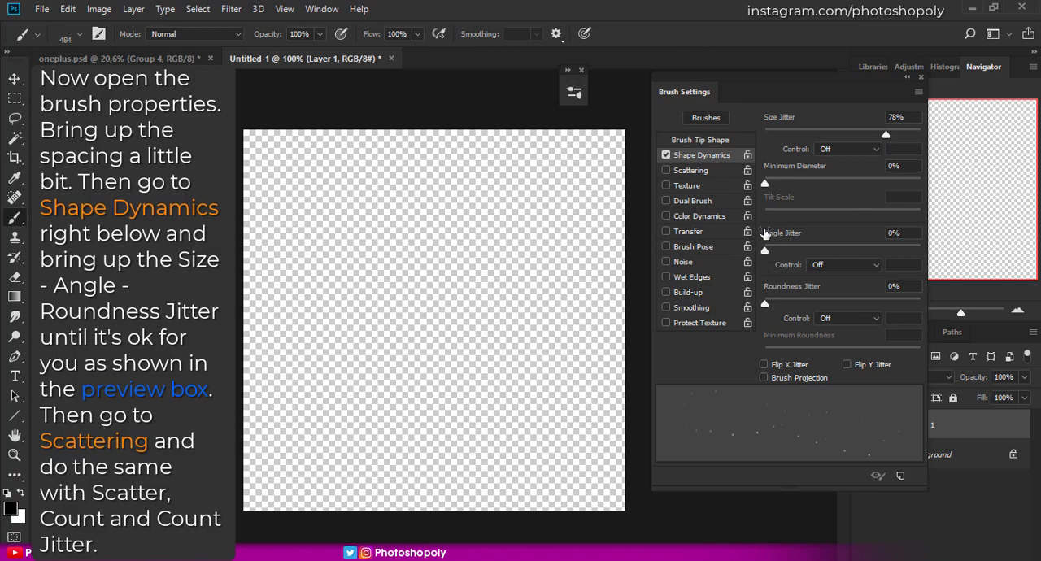
{"action": "left_click_drag", "start_coordinate": [765, 252], "coordinate": [814, 254]}
{"action": "left_click_drag", "start_coordinate": [766, 303], "coordinate": [832, 304]}
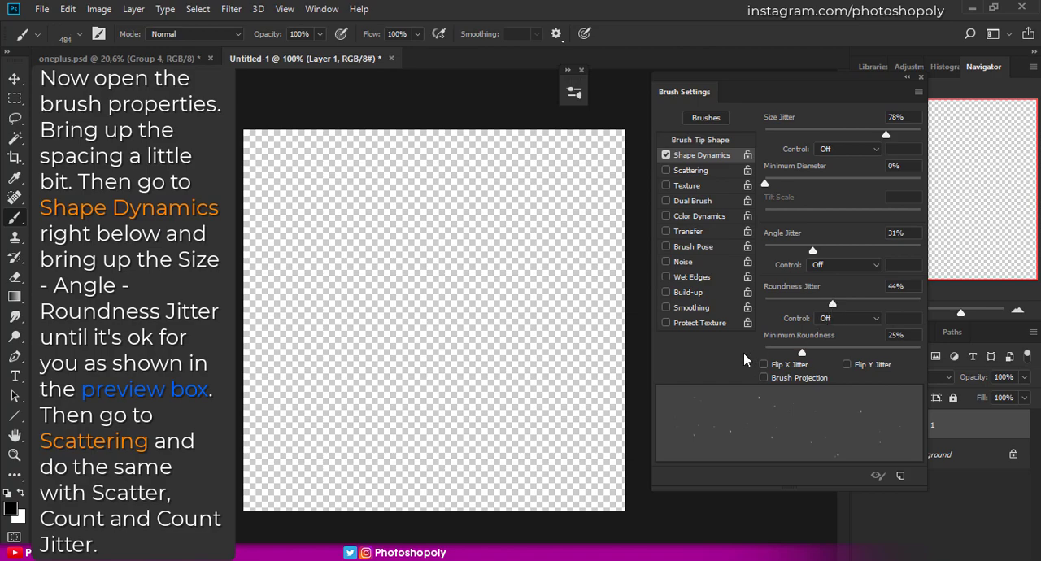
- Enable Scattering with 240% scatter, a count of 6 and 42% count jitter, trying the brush on the canvas and undoing the test stroke
{"action": "left_click", "coordinate": [702, 171]}
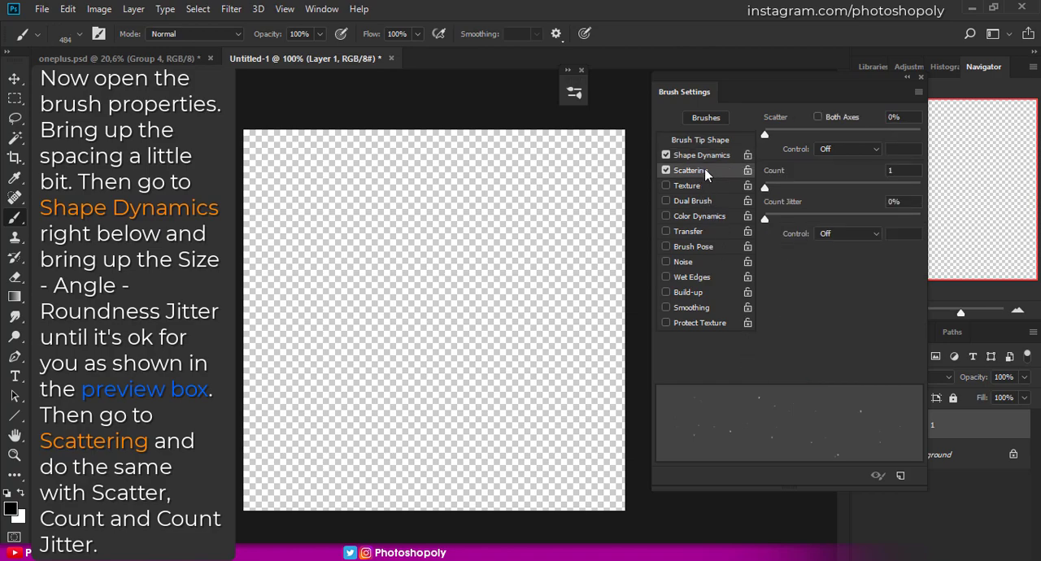
{"action": "left_click_drag", "start_coordinate": [767, 136], "coordinate": [802, 137]}
{"action": "left_click_drag", "start_coordinate": [772, 191], "coordinate": [817, 193]}
{"action": "left_click_drag", "start_coordinate": [765, 222], "coordinate": [830, 222]}
{"action": "left_click_drag", "start_coordinate": [491, 323], "coordinate": [376, 315]}
{"action": "key", "text": "ctrl+z"}
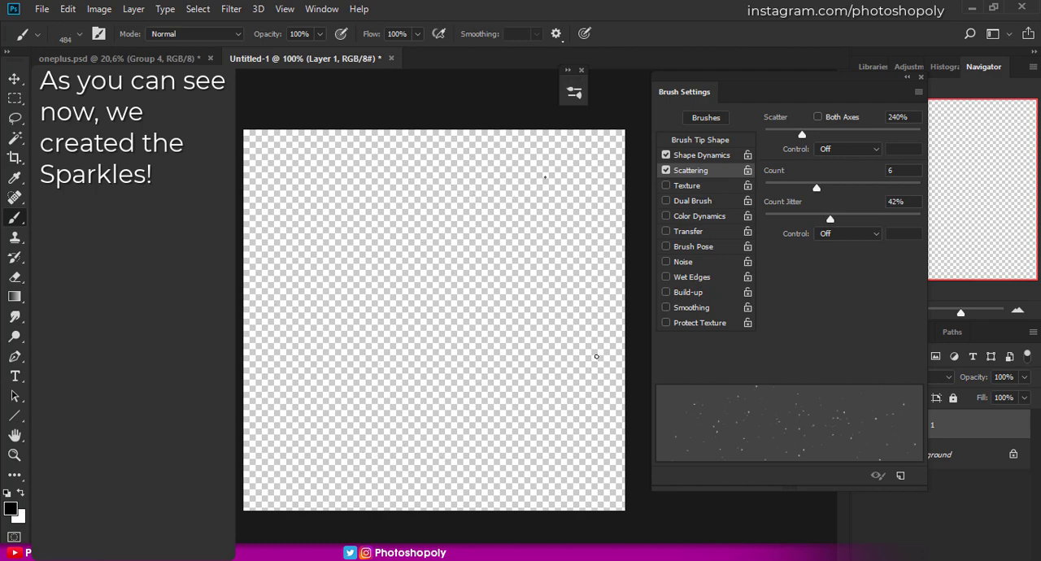
- Save the configured brush as a new preset named Sparkle, capturing the brush size and including tool settings
{"action": "left_click", "coordinate": [716, 120]}
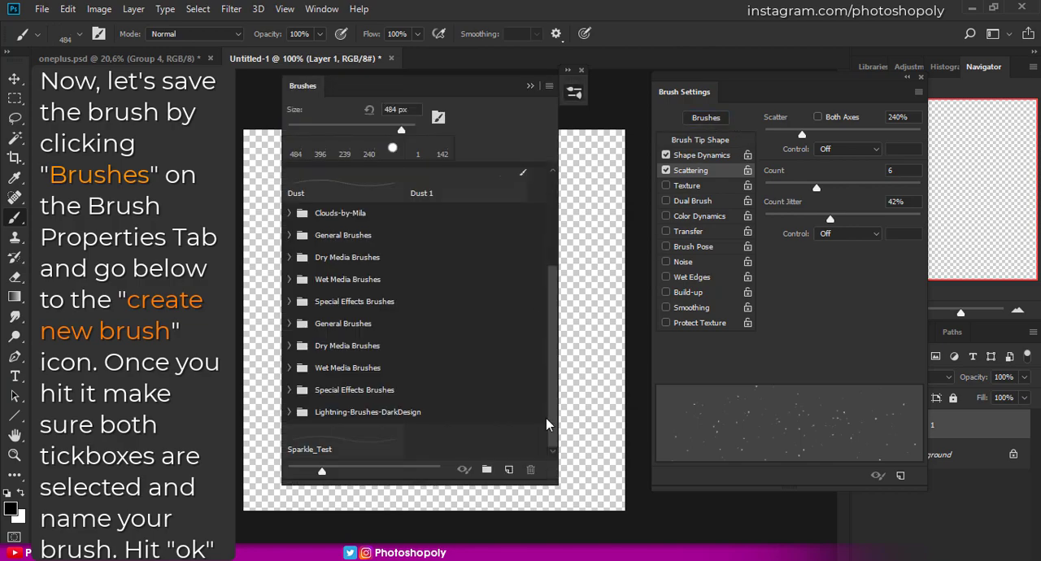
{"action": "left_click", "coordinate": [507, 472]}
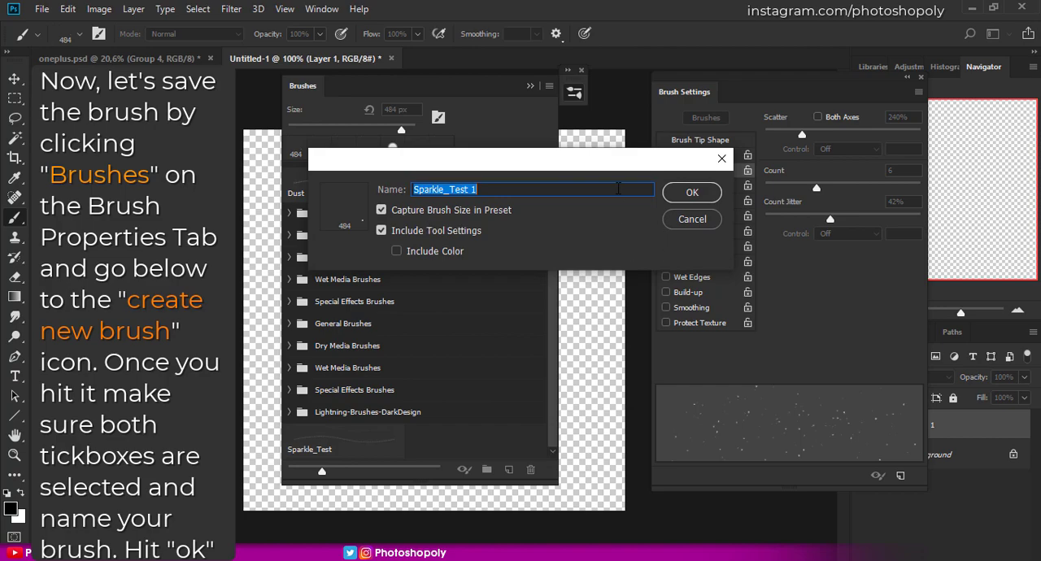
{"action": "left_click", "coordinate": [618, 189]}
{"action": "key", "text": "BackSpace"}
{"action": "key", "text": "BackSpace"}
{"action": "key", "text": "BackSpace"}
{"action": "key", "text": "BackSpace"}
{"action": "key", "text": "BackSpace"}
{"action": "key", "text": "BackSpace"}
{"action": "key", "text": "BackSpace"}
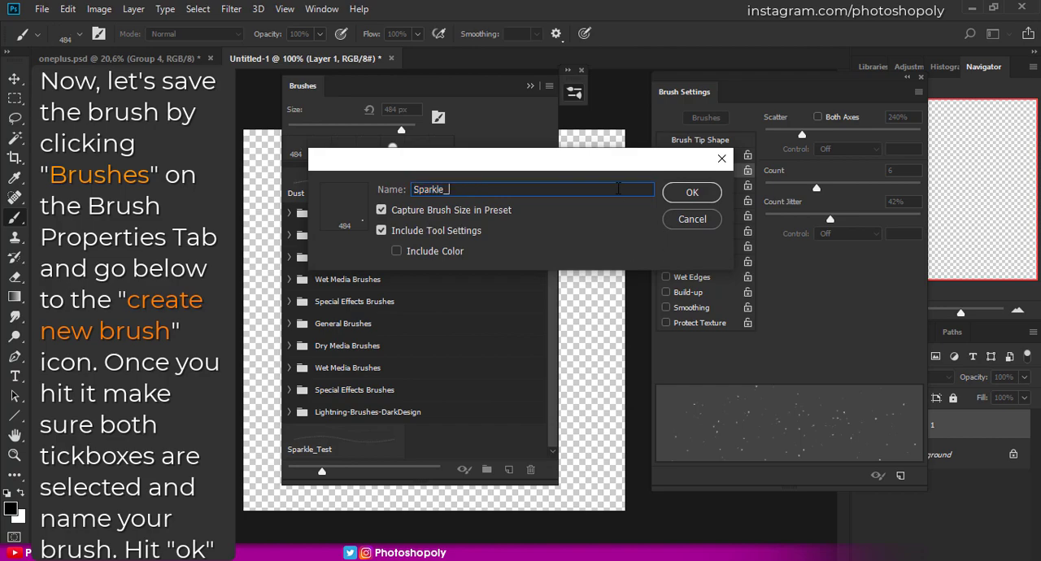
{"action": "left_click", "coordinate": [690, 194]}
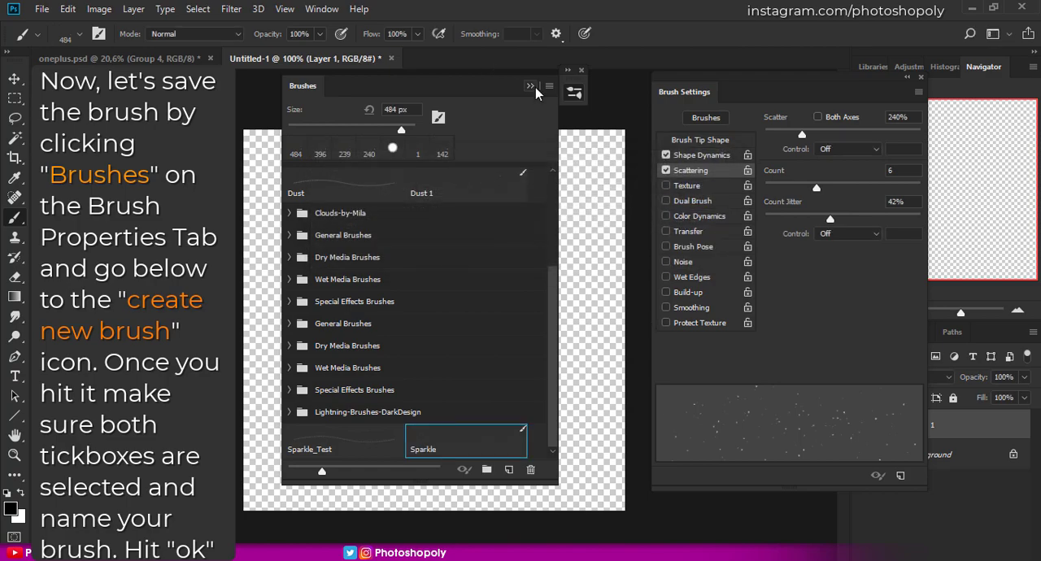
- Reduce the Sparkle brush to 394 px and paint black test sparkles across the canvas
{"action": "left_click", "coordinate": [575, 92]}
{"action": "left_click_drag", "start_coordinate": [440, 293], "coordinate": [404, 294]}
{"action": "mouse_move", "coordinate": [490, 362]}
{"action": "left_mouse_down"}
{"action": "mouse_move", "coordinate": [494, 380]}
{"action": "mouse_move", "coordinate": [432, 389]}
{"action": "mouse_move", "coordinate": [504, 293]}
{"action": "left_mouse_up"}
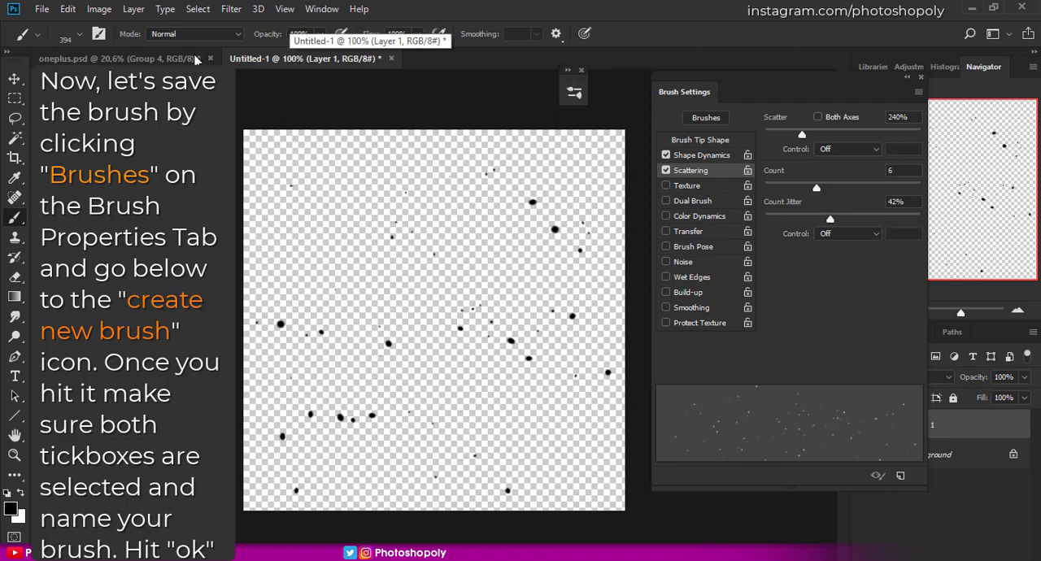
- In oneplus.psd, paint white sparkles around the glowing logo on Layer 12 and move them slightly down
{"action": "left_click", "coordinate": [130, 60]}
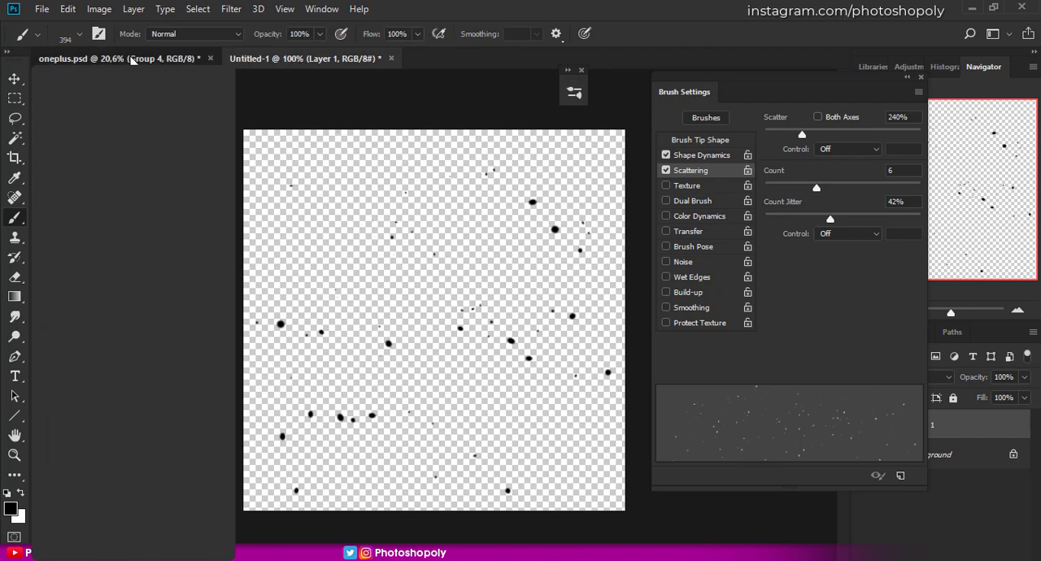
{"action": "left_click", "coordinate": [922, 78]}
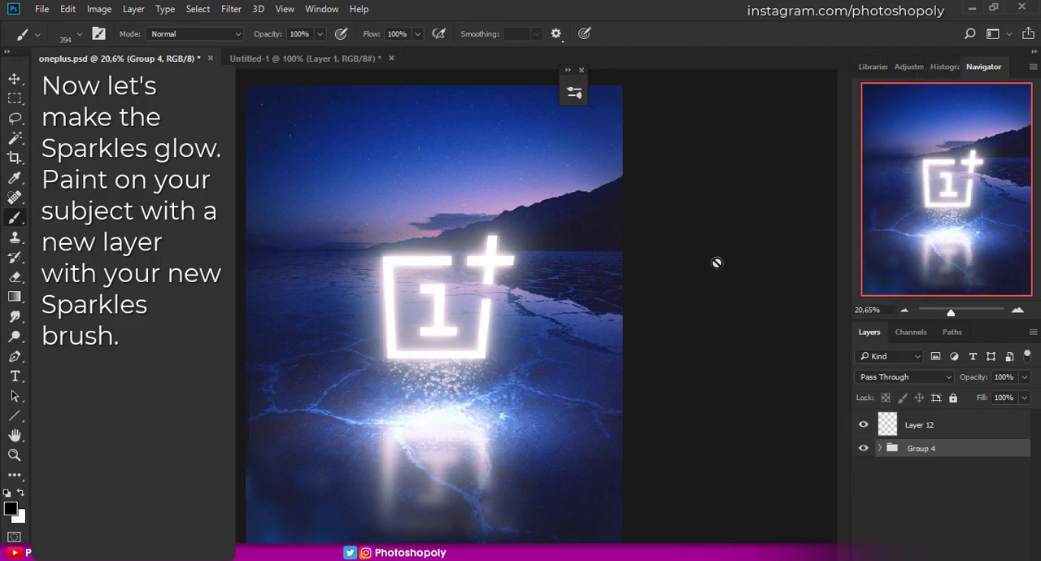
{"action": "key", "text": "x"}
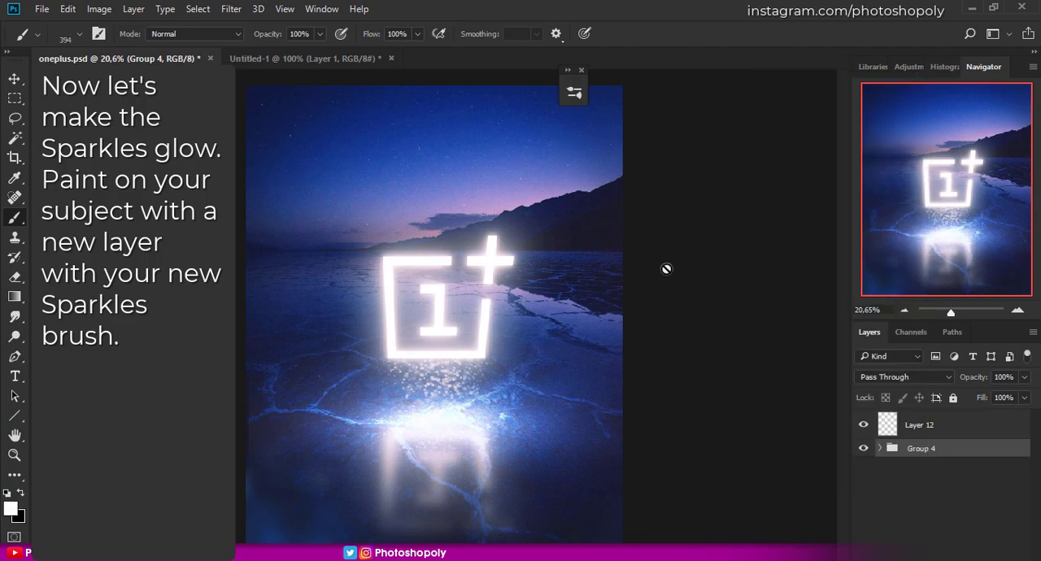
{"action": "left_click", "coordinate": [931, 428]}
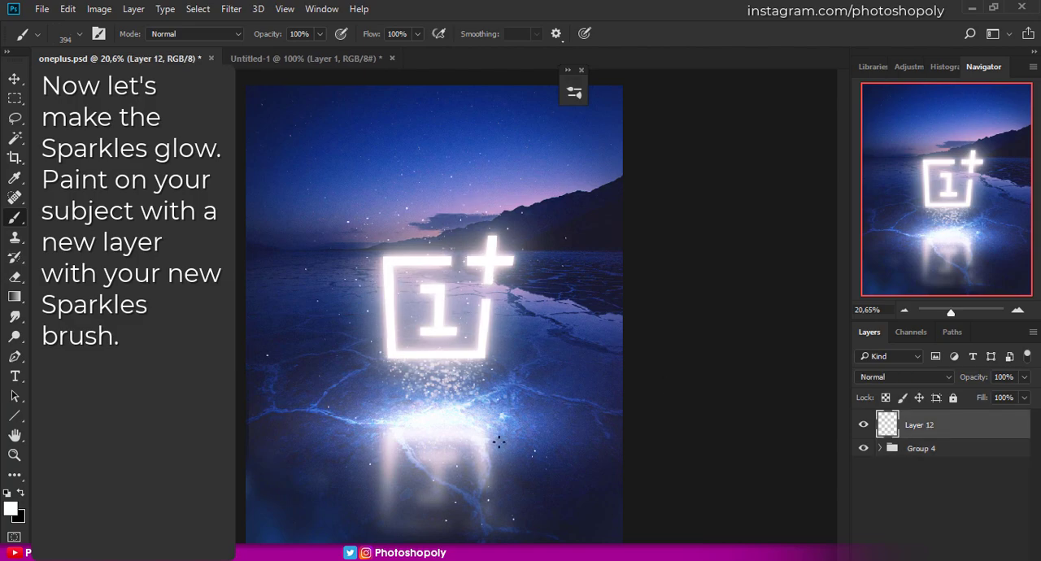
{"action": "left_click_drag", "start_coordinate": [445, 166], "coordinate": [462, 168]}
{"action": "left_click_drag", "start_coordinate": [474, 221], "coordinate": [425, 247]}
{"action": "left_click_drag", "start_coordinate": [400, 210], "coordinate": [435, 226]}
{"action": "left_click_drag", "start_coordinate": [414, 262], "coordinate": [456, 244]}
{"action": "left_click", "coordinate": [397, 213]}
{"action": "left_click", "coordinate": [373, 319]}
{"action": "key", "text": "v"}
{"action": "left_click_drag", "start_coordinate": [452, 222], "coordinate": [447, 265]}
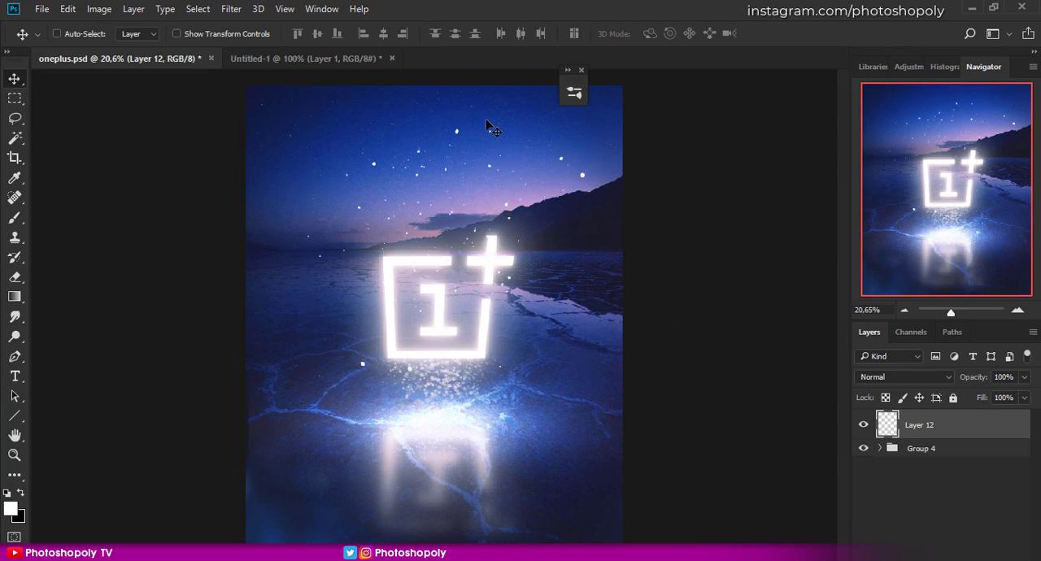
- Duplicate Layer 12 and apply a small Gaussian Blur to the copy
{"action": "scroll", "coordinate": [458, 126], "scroll_direction": "up", "scroll_amount": 3}
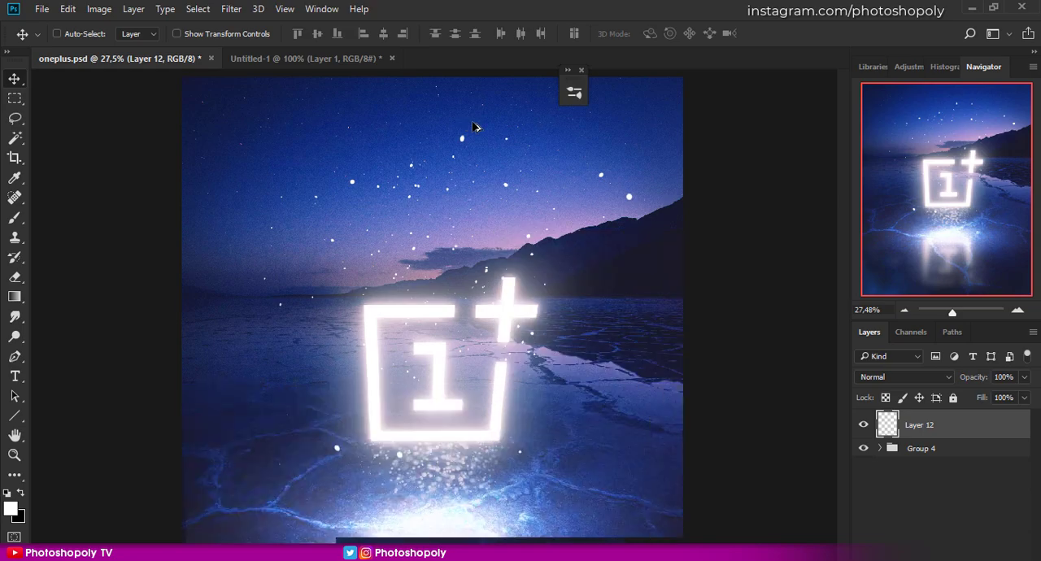
{"action": "scroll", "coordinate": [521, 143], "scroll_direction": "up", "scroll_amount": 1}
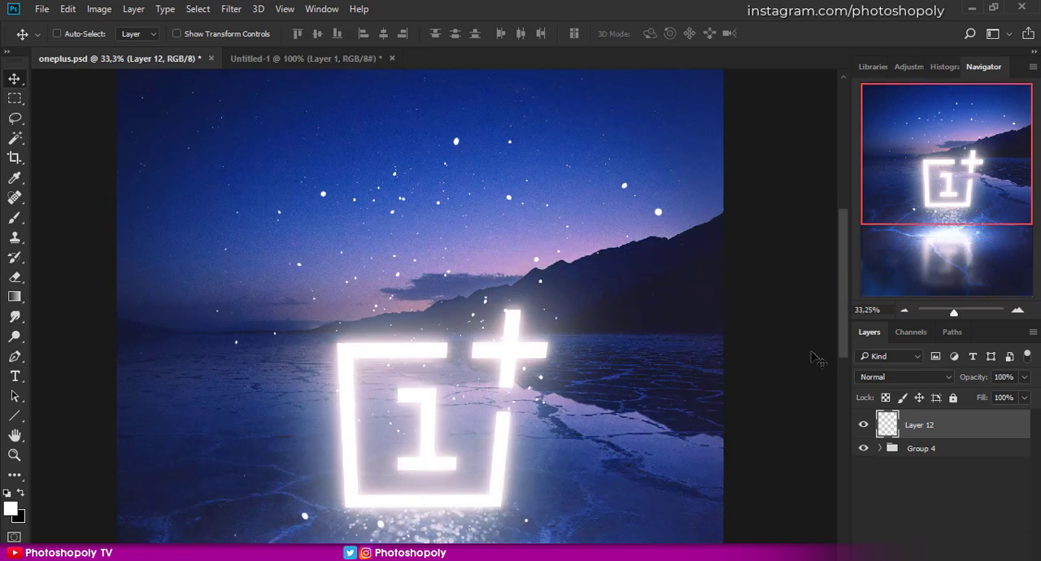
{"action": "key", "text": "ctrl+j"}
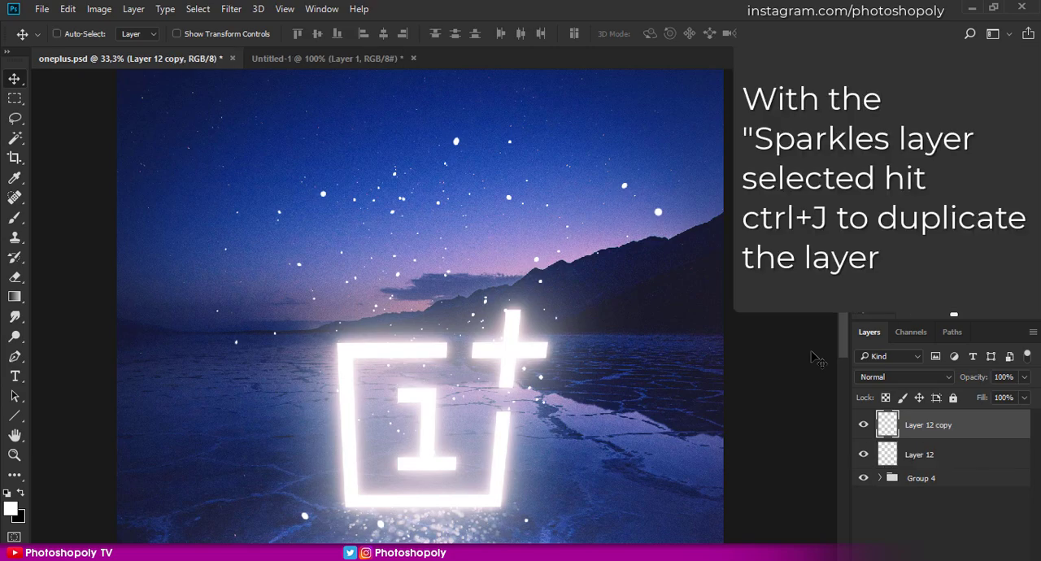
{"action": "left_click", "coordinate": [233, 10]}
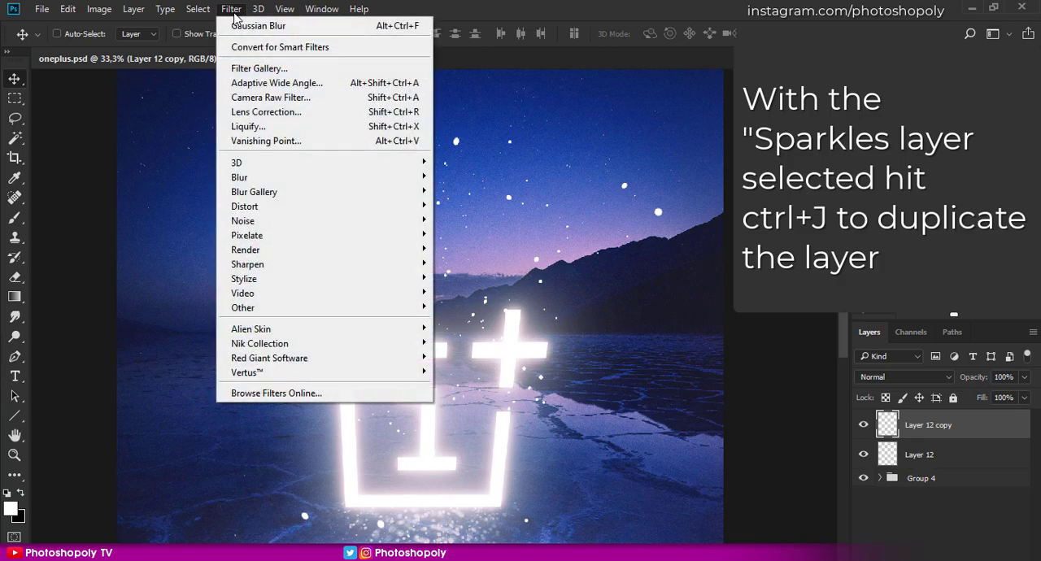
{"action": "mouse_move", "coordinate": [382, 180]}
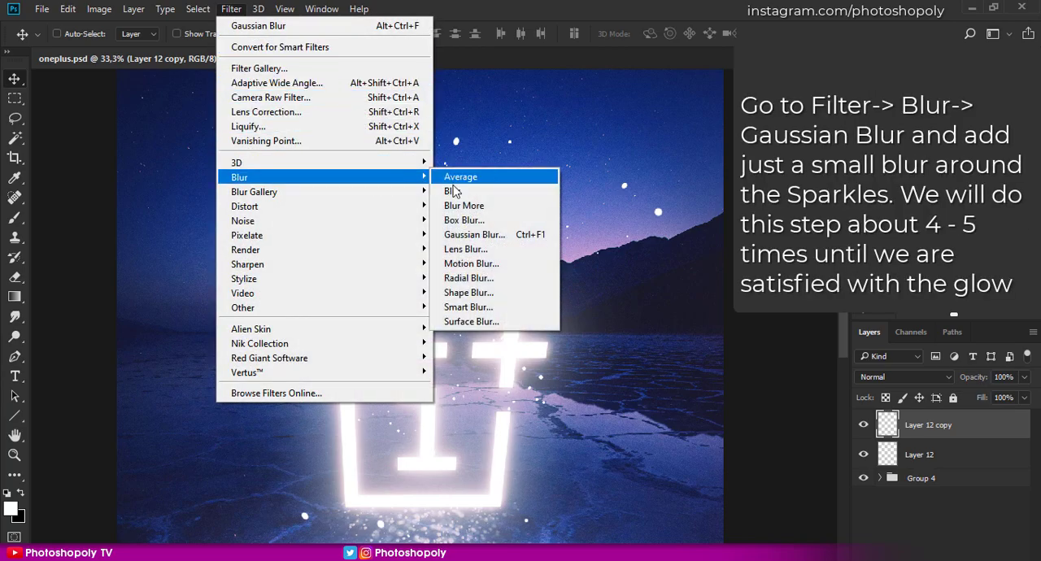
{"action": "left_click", "coordinate": [486, 236]}
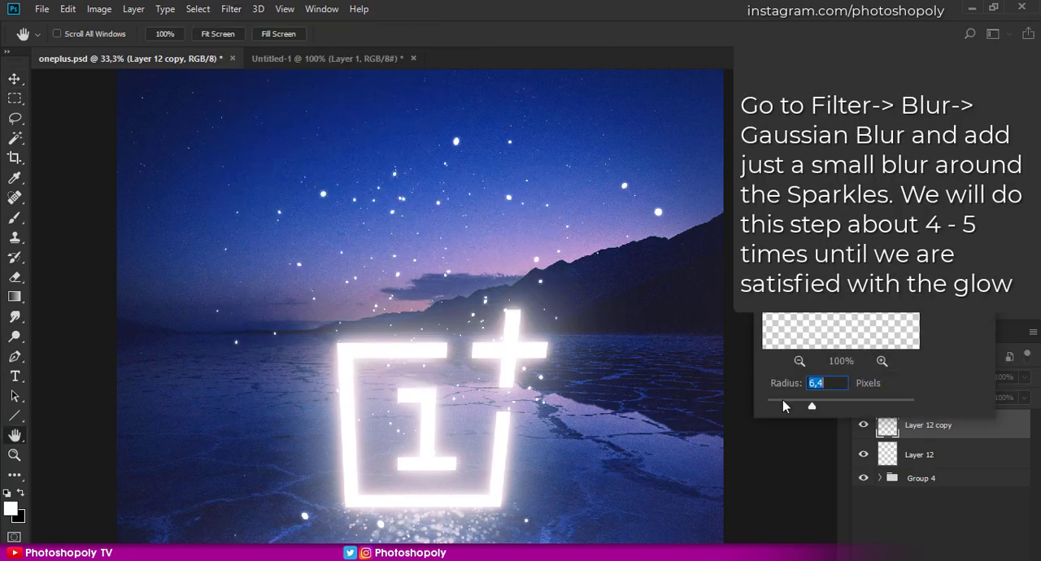
{"action": "left_click_drag", "start_coordinate": [787, 406], "coordinate": [804, 410]}
{"action": "key", "text": "Return"}
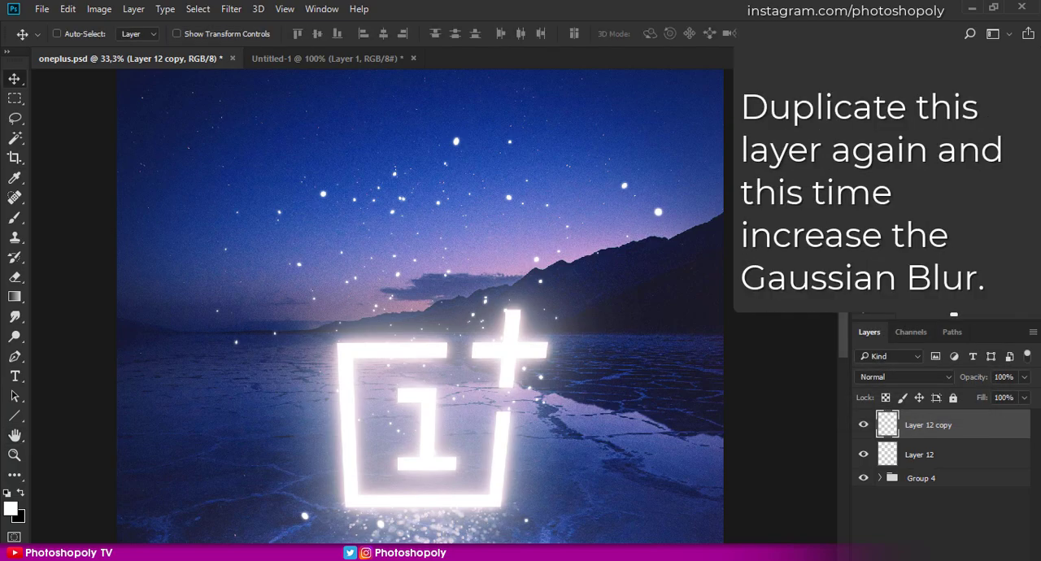
- Duplicate Layer 12 copy and apply a Gaussian Blur with a larger radius to the new copy
{"action": "key", "text": "ctrl+j"}
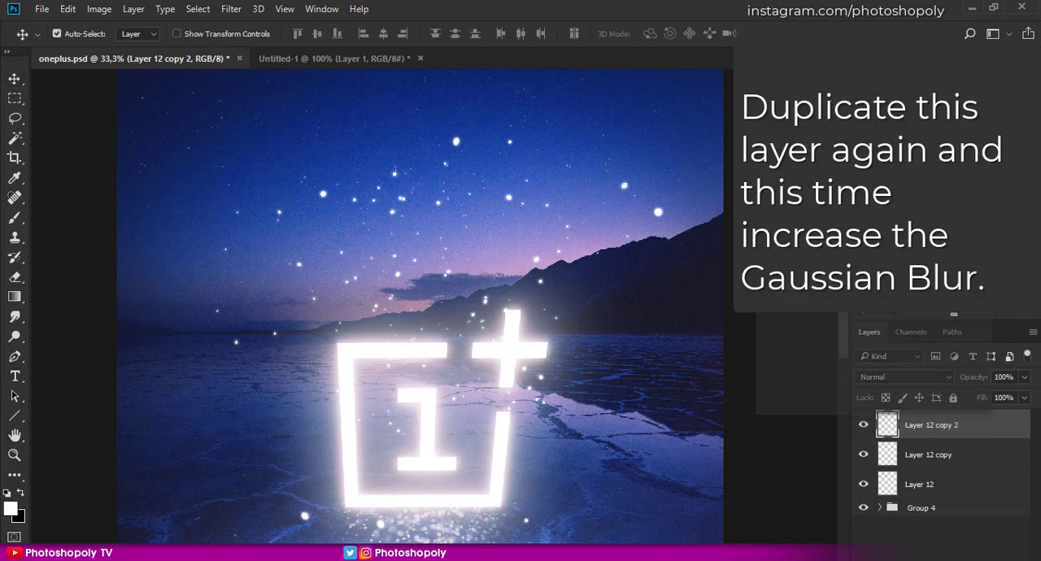
{"action": "key", "text": "ctrl+alt+f"}
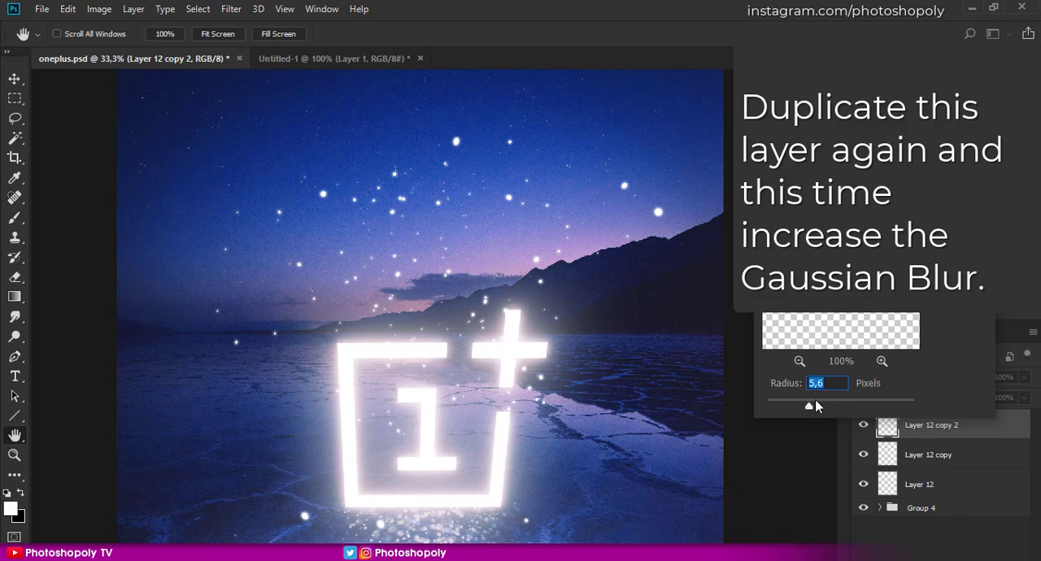
{"action": "left_click", "coordinate": [815, 402]}
{"action": "left_click", "coordinate": [958, 201]}
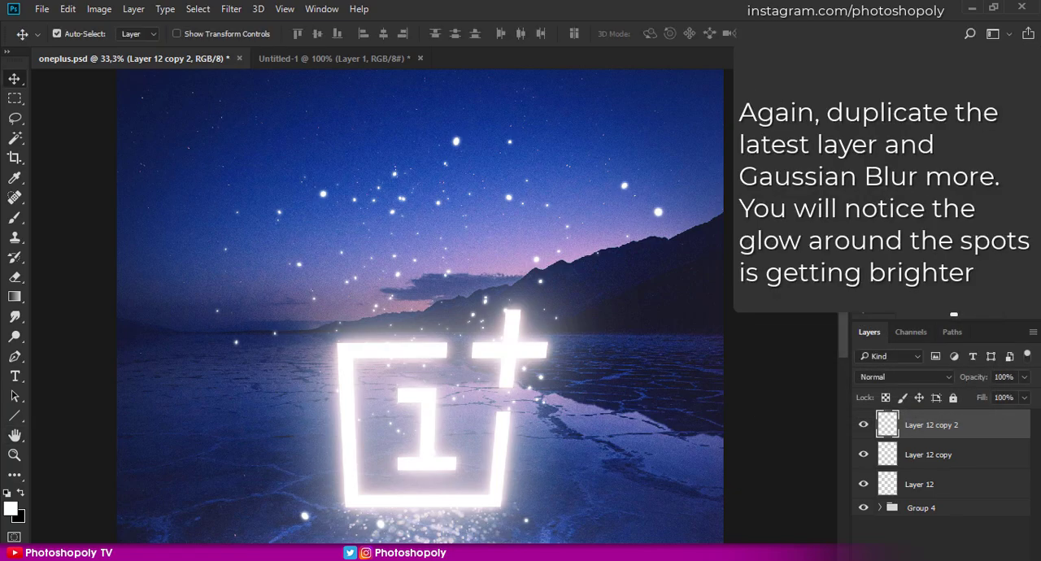
- Duplicate Layer 12 copy 2 and apply a Gaussian Blur of 9,4 pixels to the new copy
{"action": "key", "text": "ctrl+j"}
{"action": "key", "text": "ctrl+alt+f"}
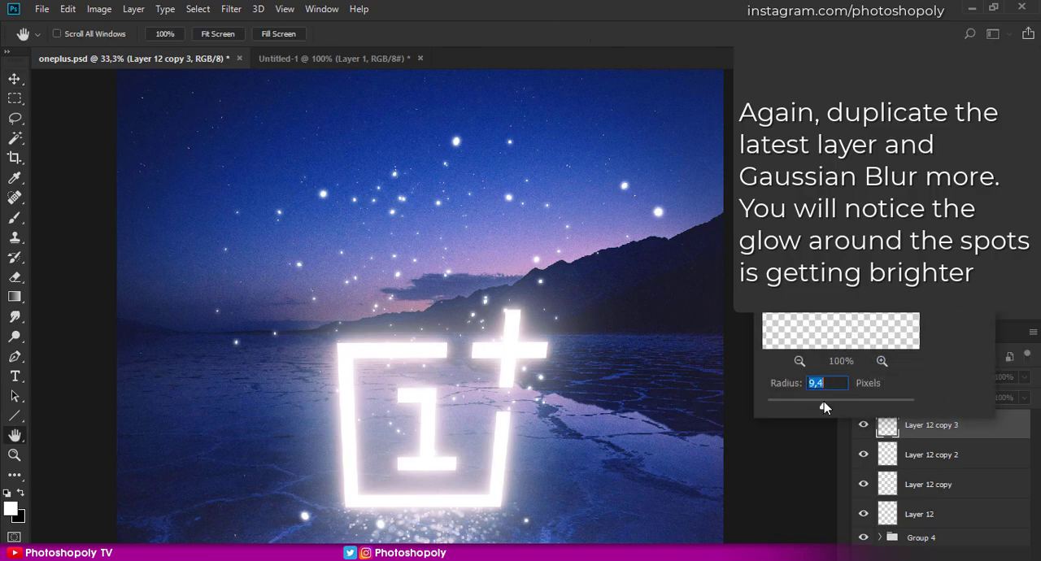
{"action": "key", "text": "Return"}
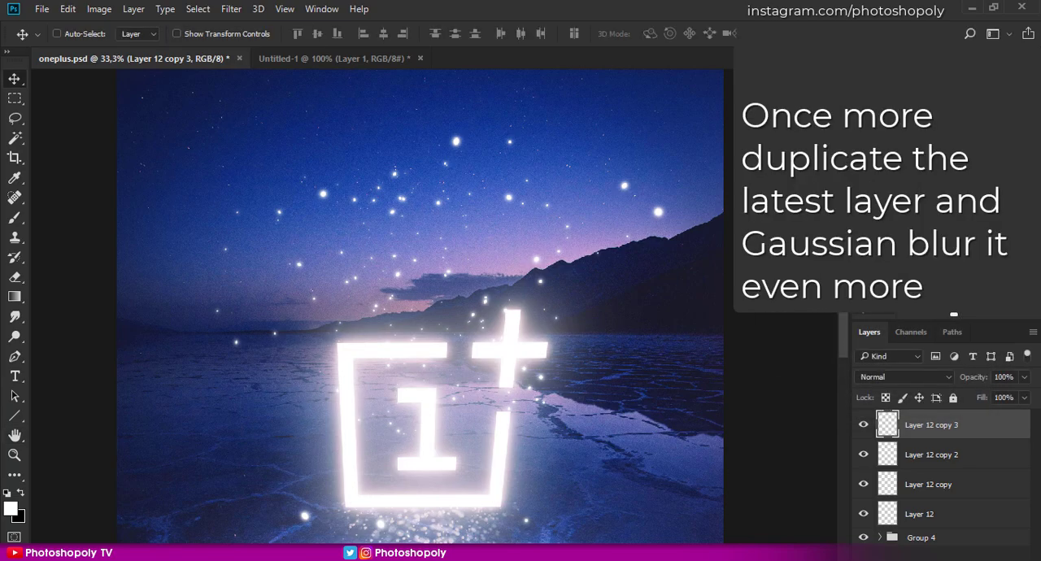
- Duplicate Layer 12 copy 3 and apply a still stronger Gaussian Blur to the new copy
{"action": "key", "text": "ctrl+j"}
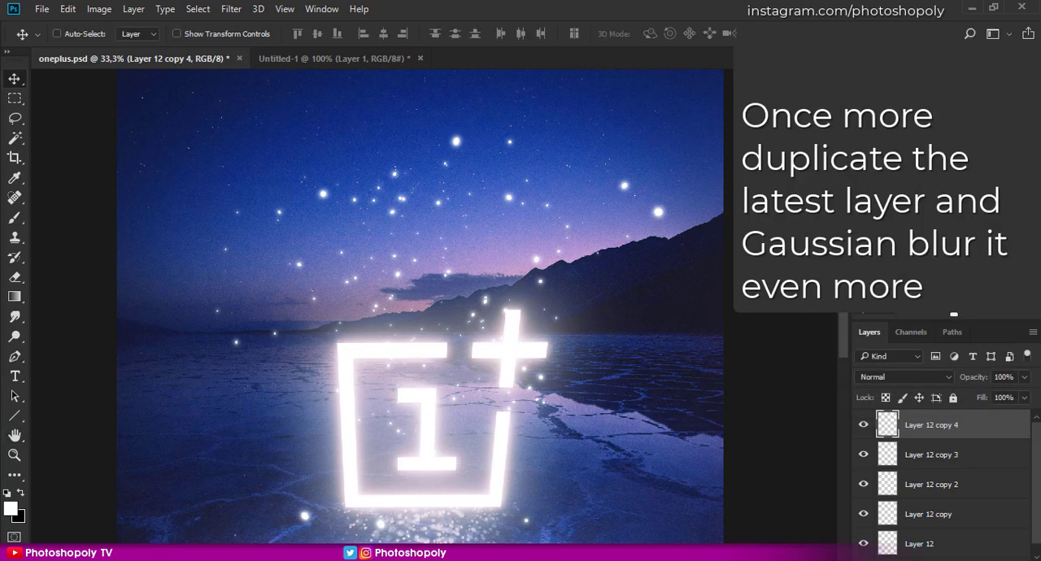
{"action": "key", "text": "ctrl+alt+f"}
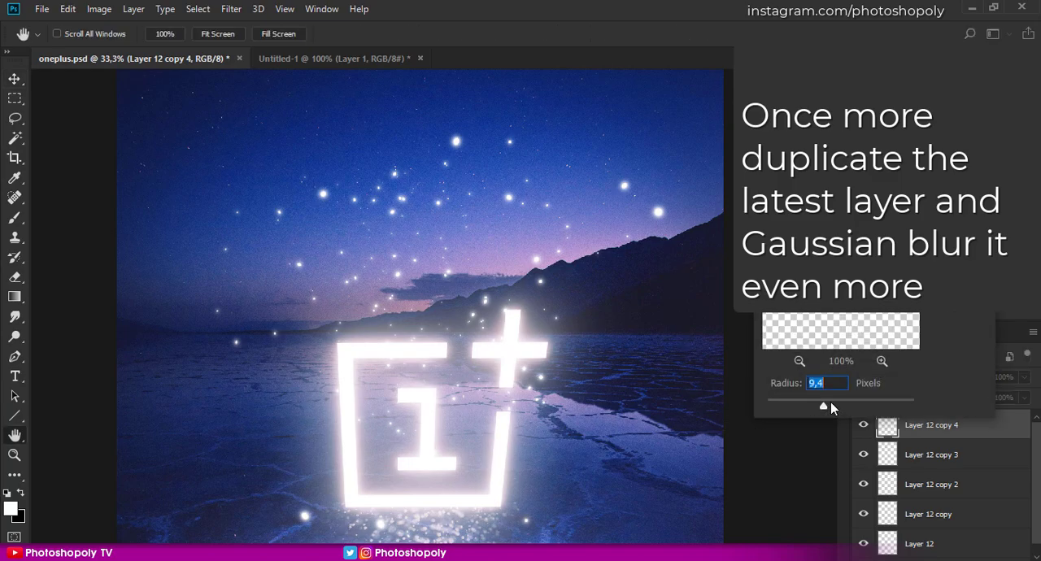
{"action": "key", "text": "Return"}
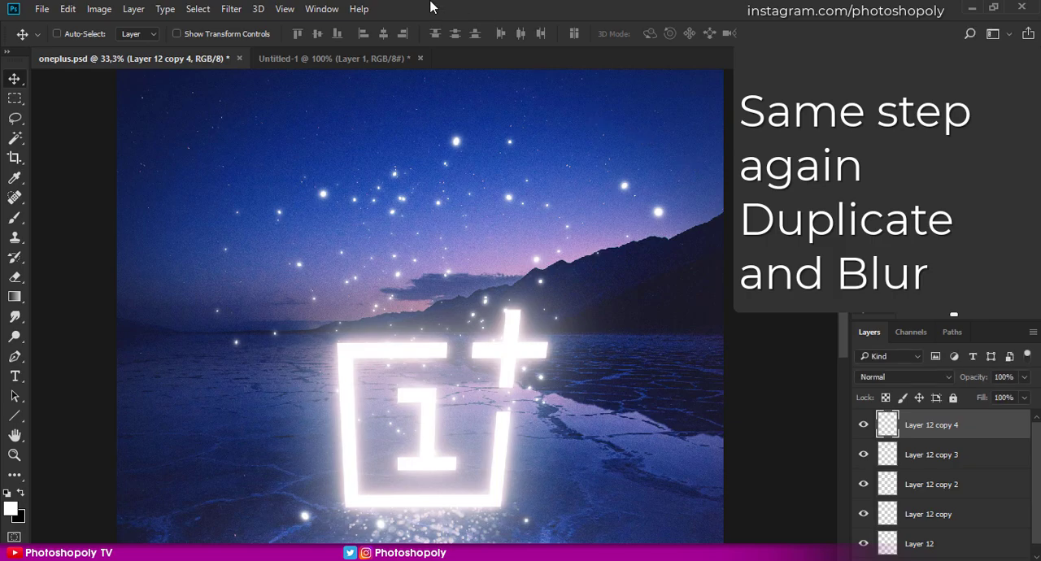
- Apply another Gaussian Blur of about 27 pixels to Layer 12 copy 4
{"action": "left_click", "coordinate": [238, 11]}
{"action": "mouse_move", "coordinate": [407, 178]}
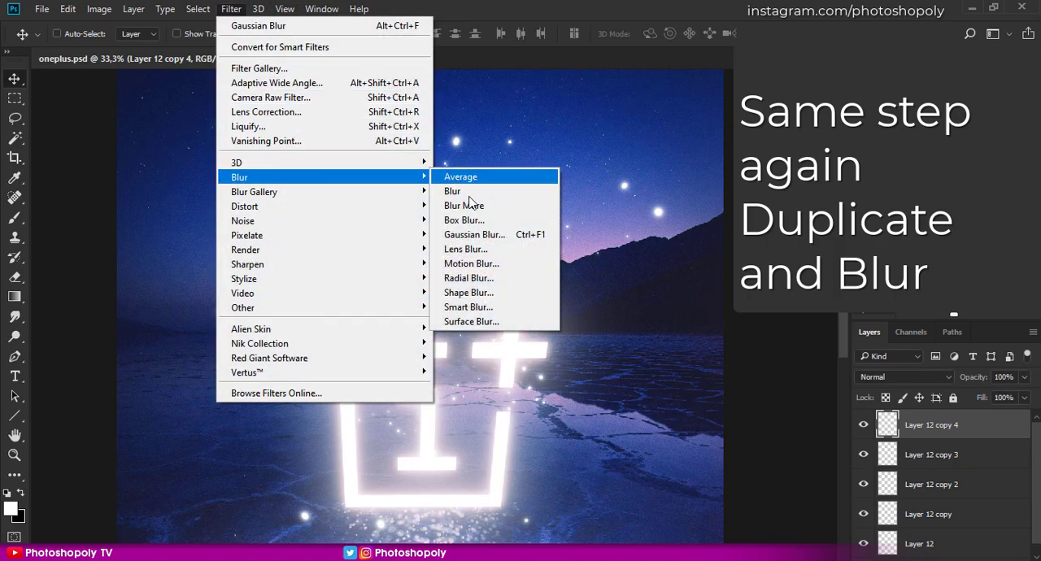
{"action": "left_click", "coordinate": [486, 236]}
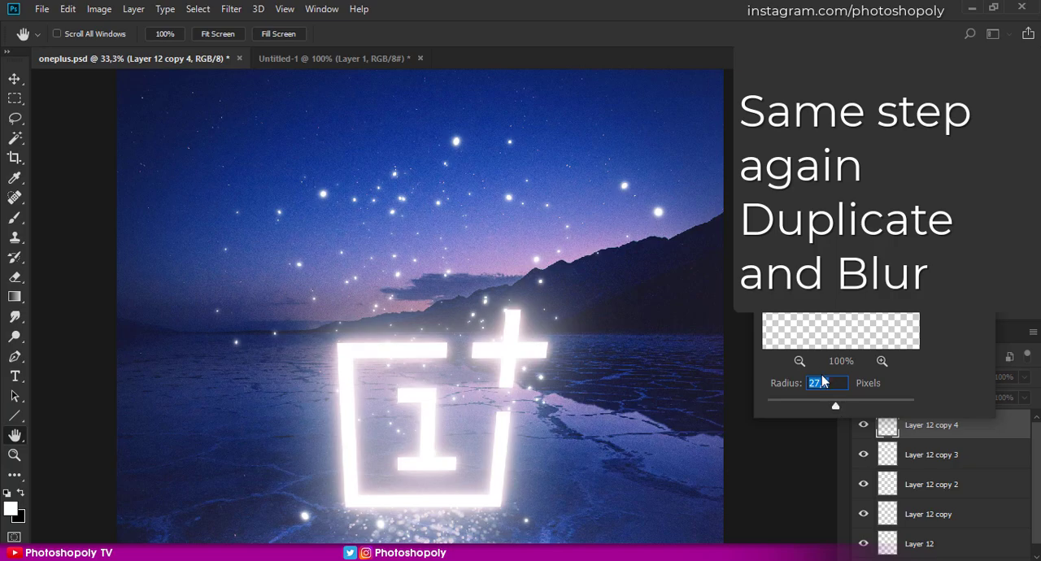
{"action": "key", "text": "Return"}
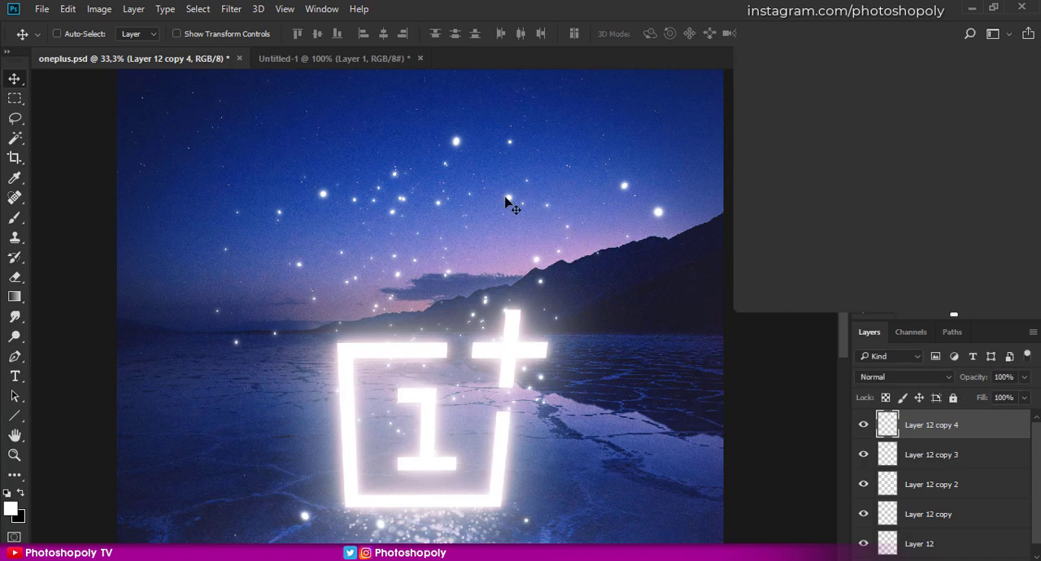
- Group the four blurred copies of Layer 12 and toggle the group's visibility to compare the glow
{"action": "scroll", "coordinate": [940, 457], "scroll_direction": "down", "scroll_amount": 1}
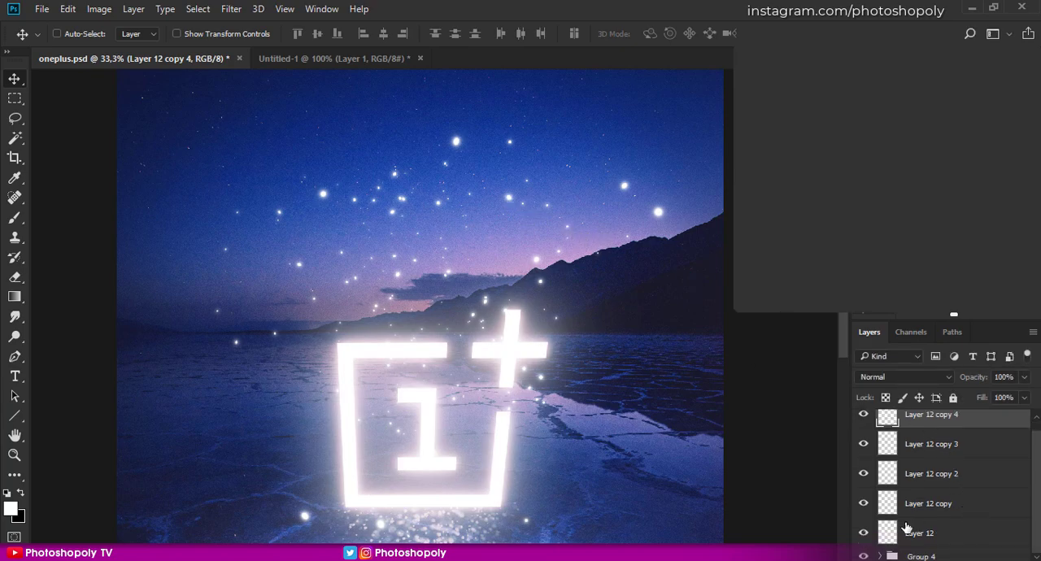
{"action": "left_click", "coordinate": [991, 516], "text": "shift"}
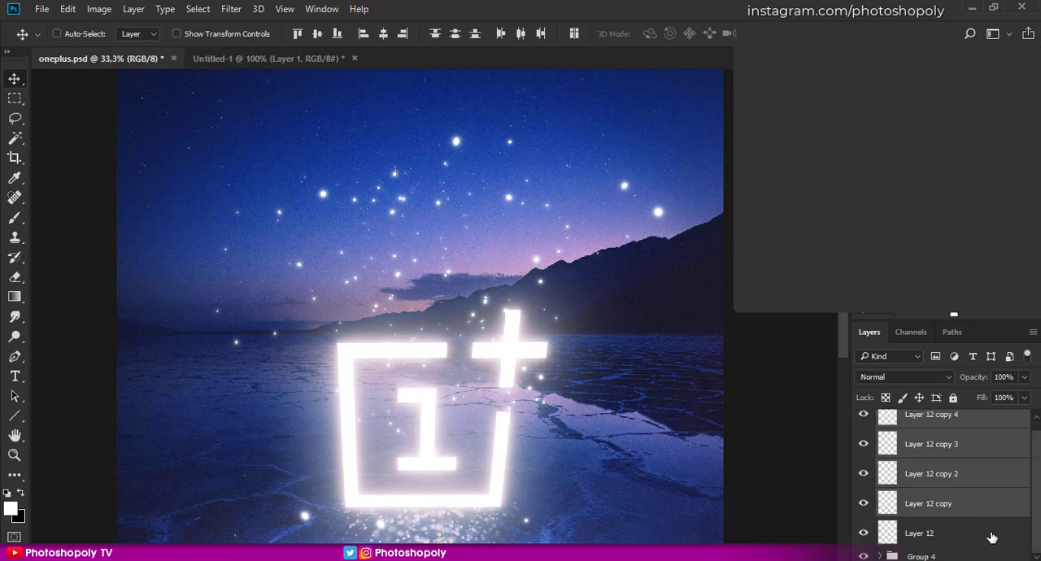
{"action": "key", "text": "ctrl+g"}
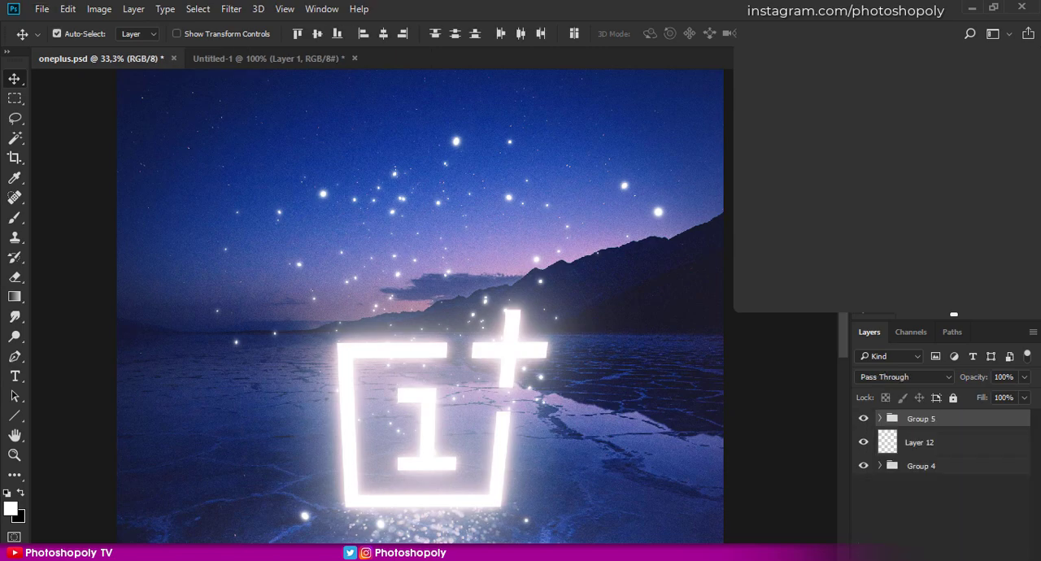
{"action": "left_click", "coordinate": [861, 420]}
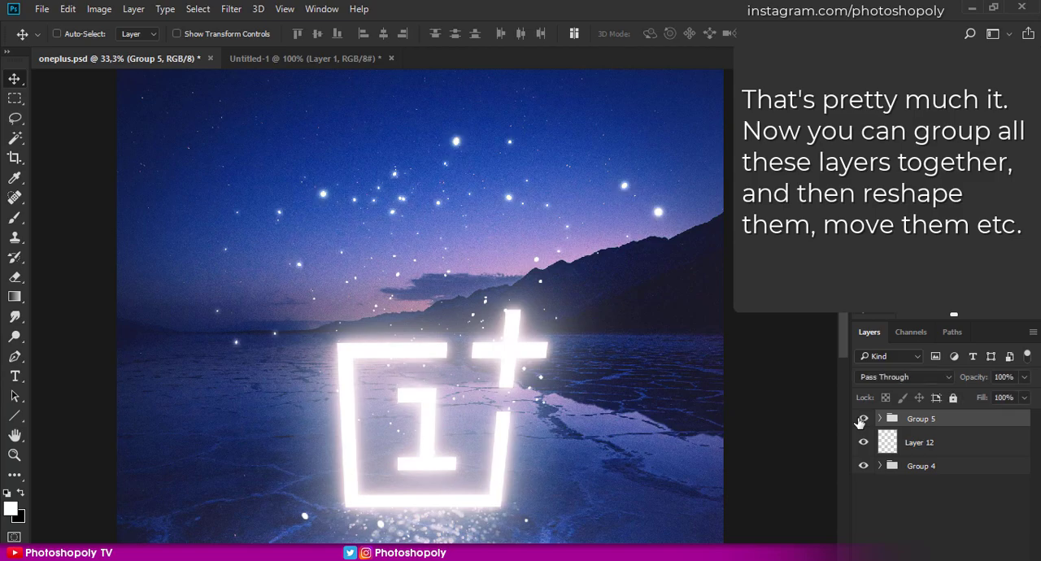
{"action": "left_click", "coordinate": [861, 419]}
- Transform Group 5 and Layer 12 together: scale to 65,15%, rotate to -179,19°, and place the sparkles above and around the top of the logo
{"action": "left_click", "coordinate": [958, 447], "text": "ctrl"}
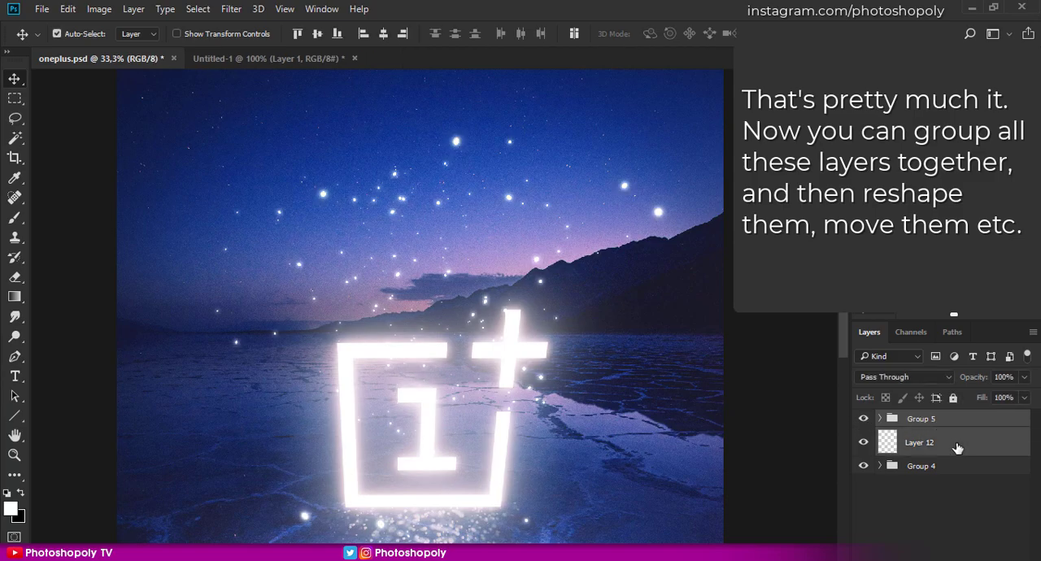
{"action": "key", "text": "ctrl+t"}
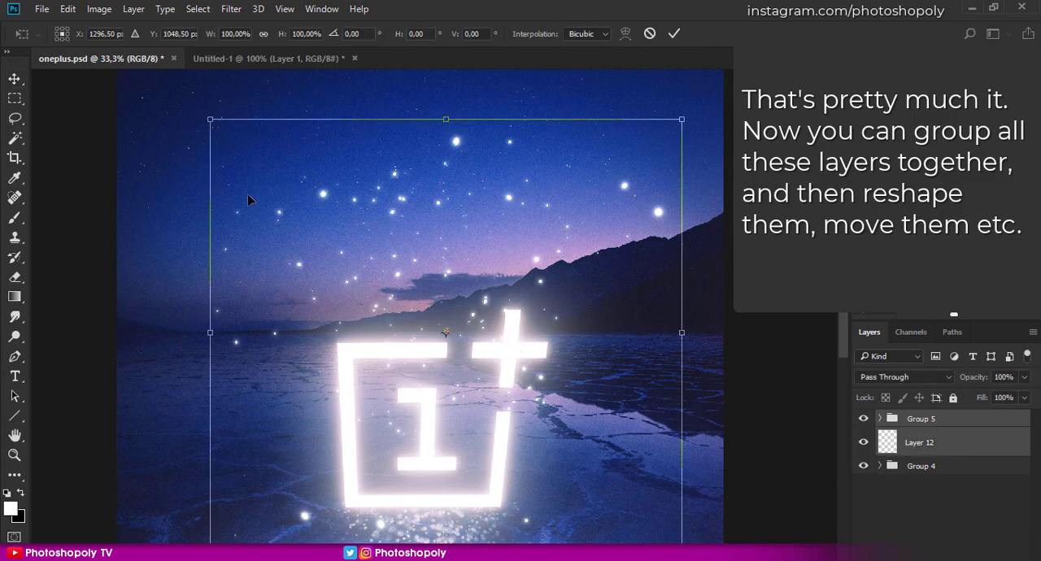
{"action": "left_click_drag", "start_coordinate": [210, 118], "coordinate": [287, 189]}
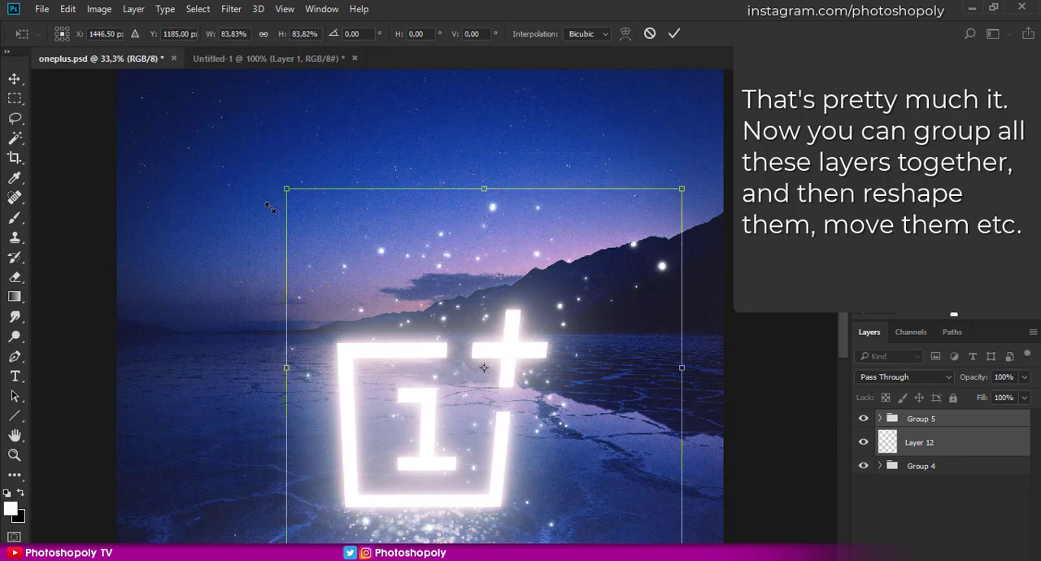
{"action": "left_click_drag", "start_coordinate": [387, 129], "coordinate": [522, 506]}
{"action": "left_click_drag", "start_coordinate": [497, 395], "coordinate": [456, 295]}
{"action": "left_click_drag", "start_coordinate": [645, 392], "coordinate": [660, 320]}
{"action": "left_click_drag", "start_coordinate": [650, 86], "coordinate": [575, 151]}
{"action": "left_click_drag", "start_coordinate": [488, 329], "coordinate": [499, 285]}
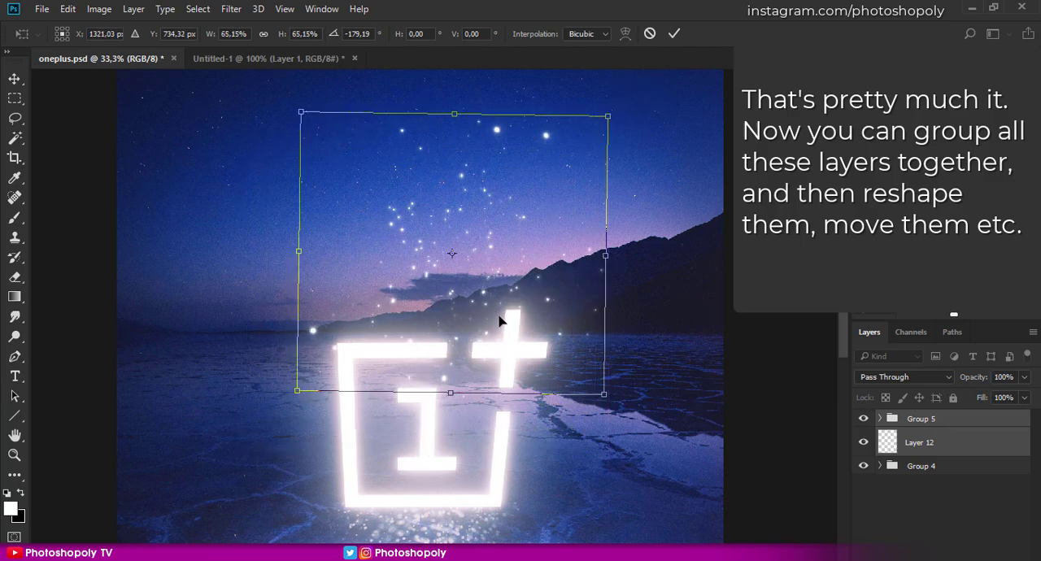
{"action": "key", "text": "Return"}
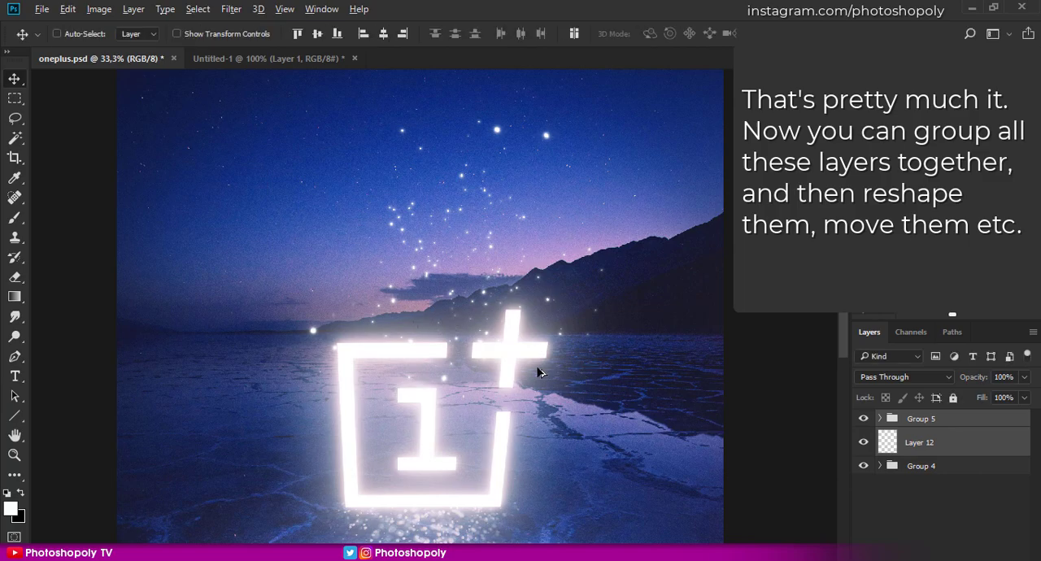
- Hide and re-show Group 5 and Layer 12 to compare the whole artwork without and with the sparkles
{"action": "scroll", "coordinate": [537, 370], "scroll_direction": "down", "scroll_amount": 1}
{"action": "left_click_drag", "start_coordinate": [528, 391], "coordinate": [535, 340]}
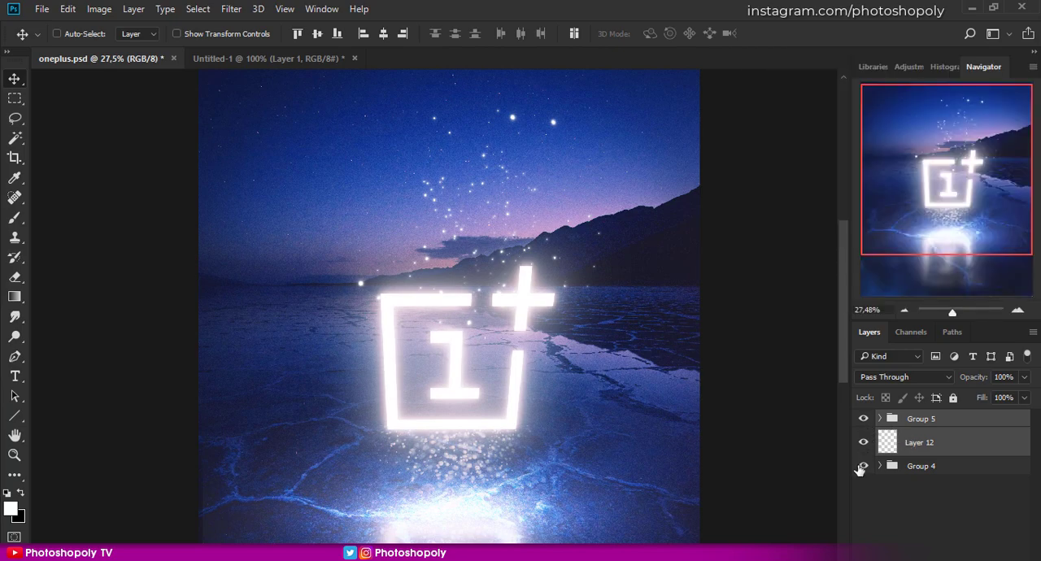
{"action": "left_click", "coordinate": [863, 467], "text": "alt"}
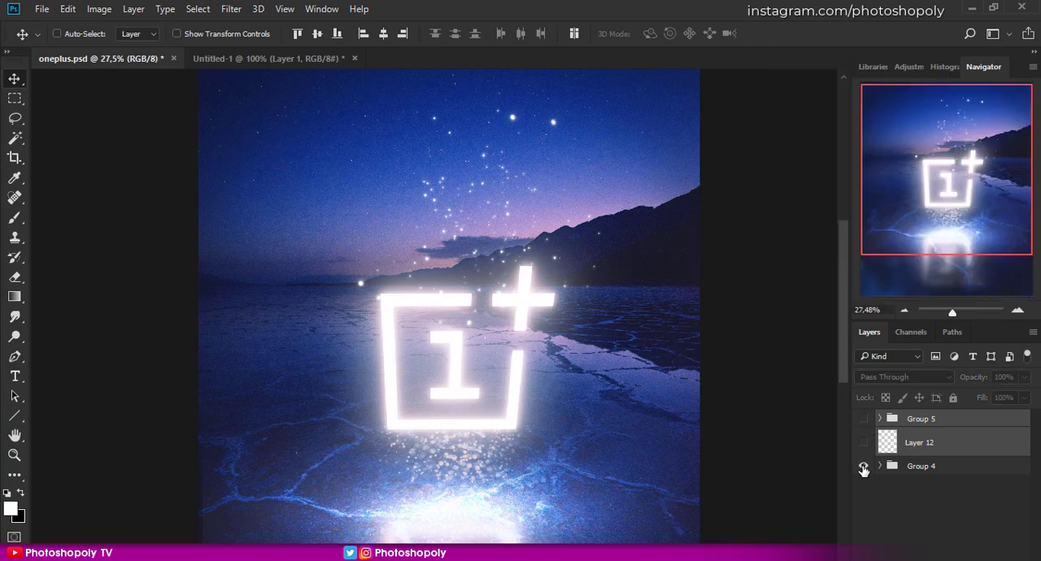
{"action": "left_click", "coordinate": [863, 467], "text": "alt"}
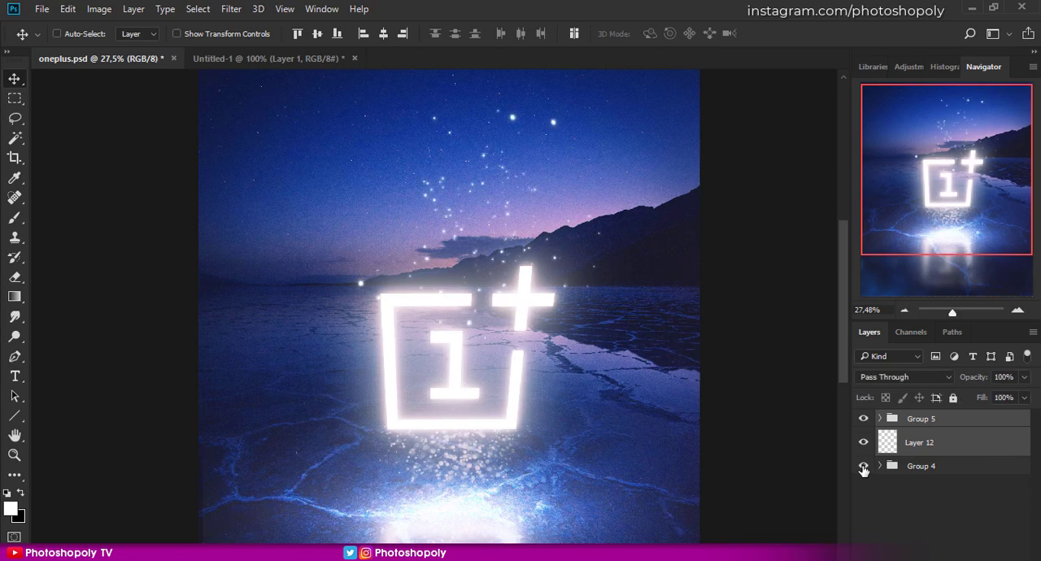